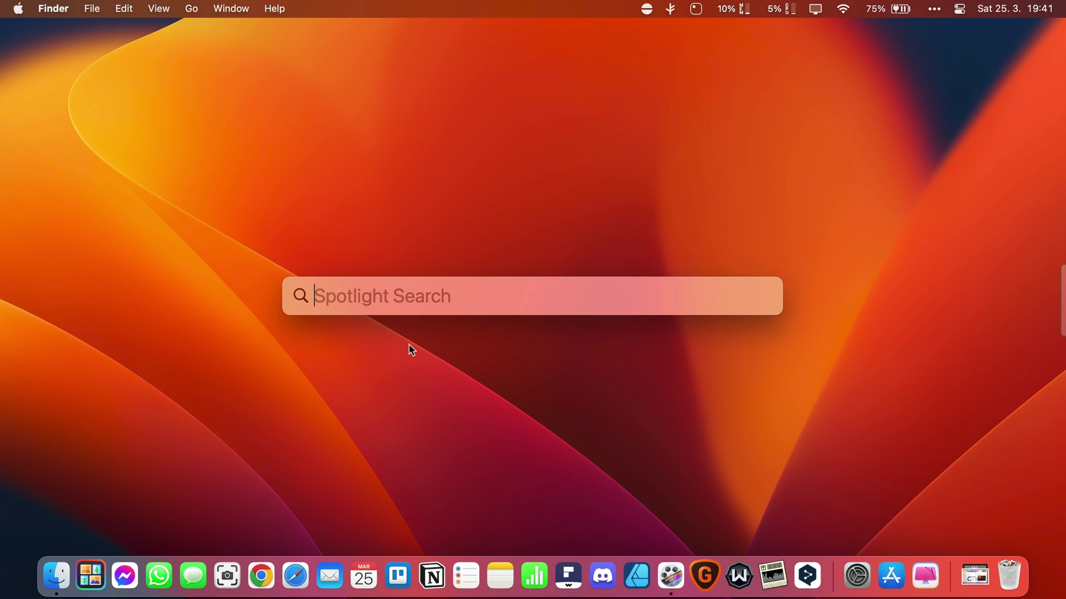
Step: Open the App Store via Spotlight, search for 'edge' and scroll through the results
text(app)
key(Return)
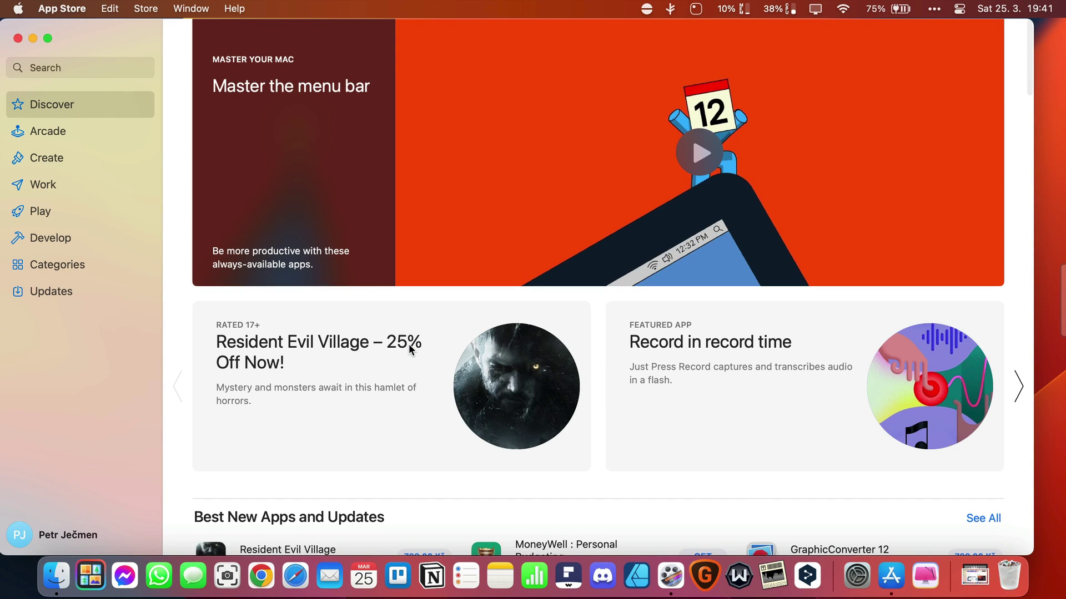
click(81, 68)
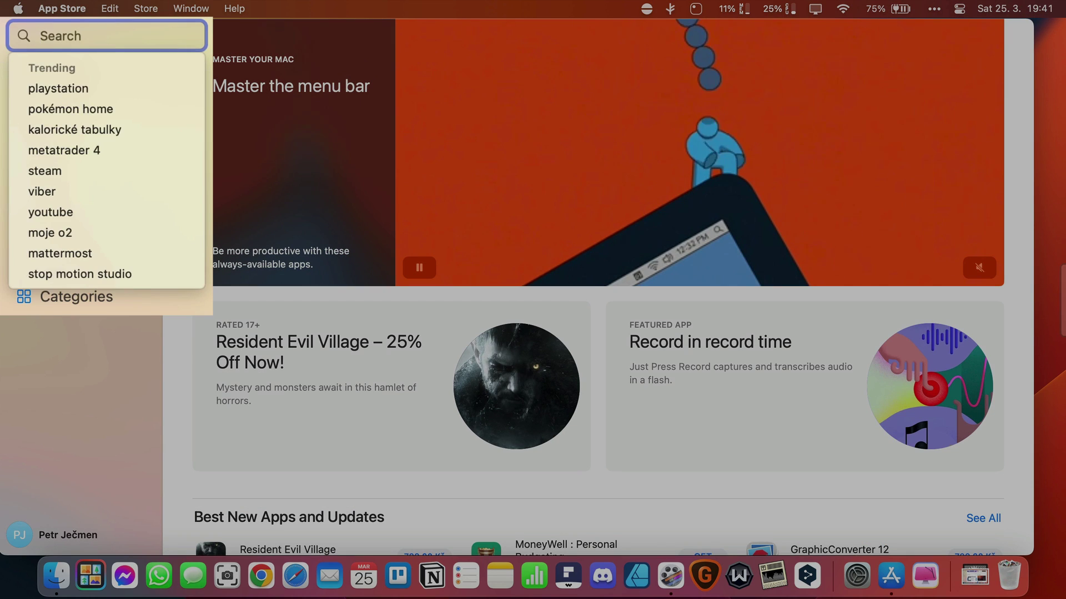
text(edge)
key(Return)
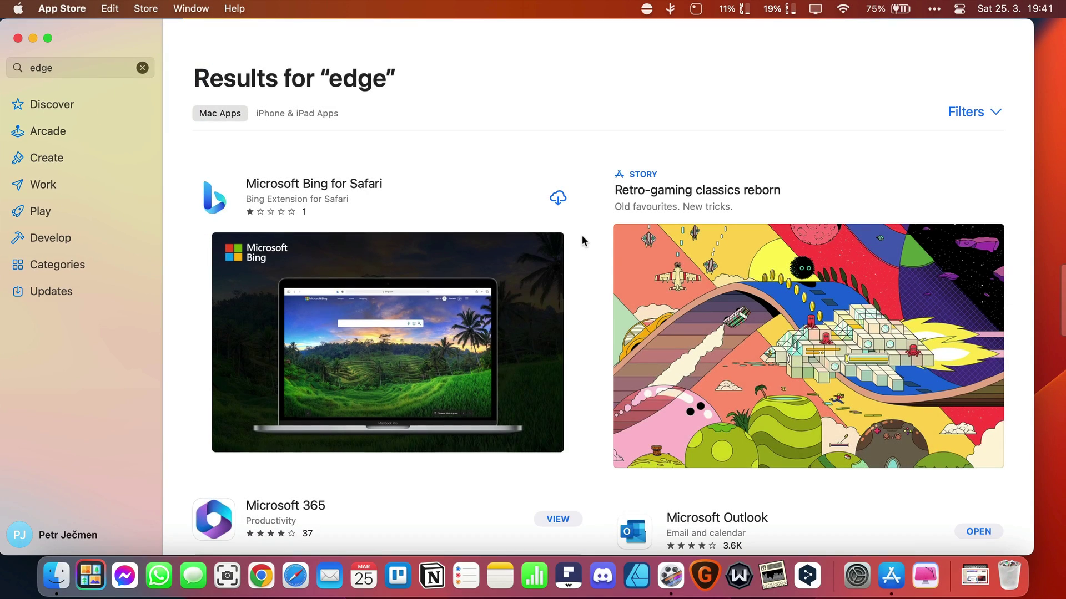
scroll(582, 237, down, 10)
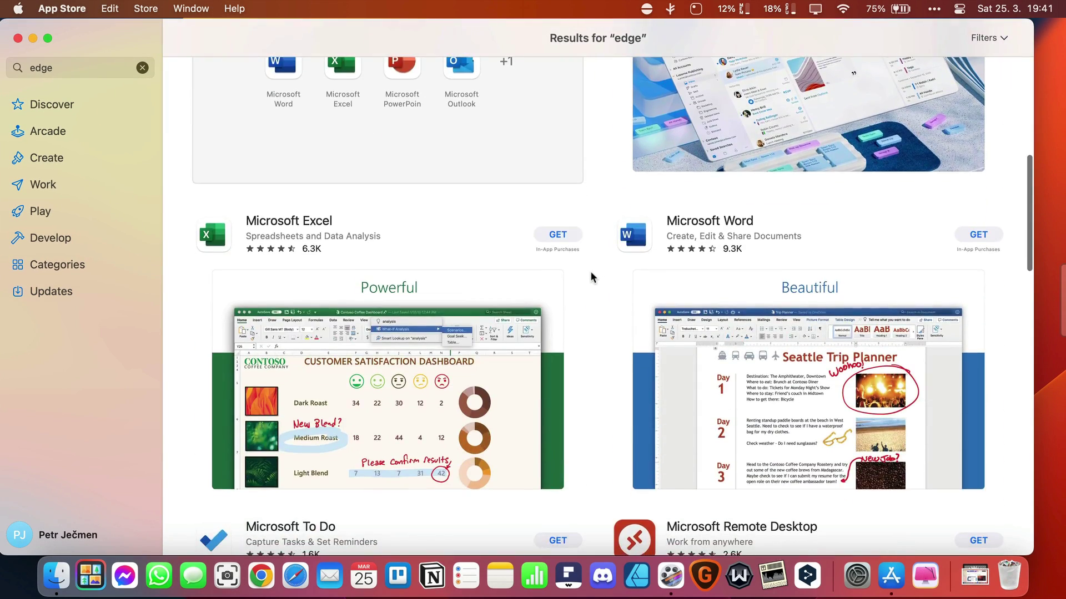
scroll(590, 273, down, 12)
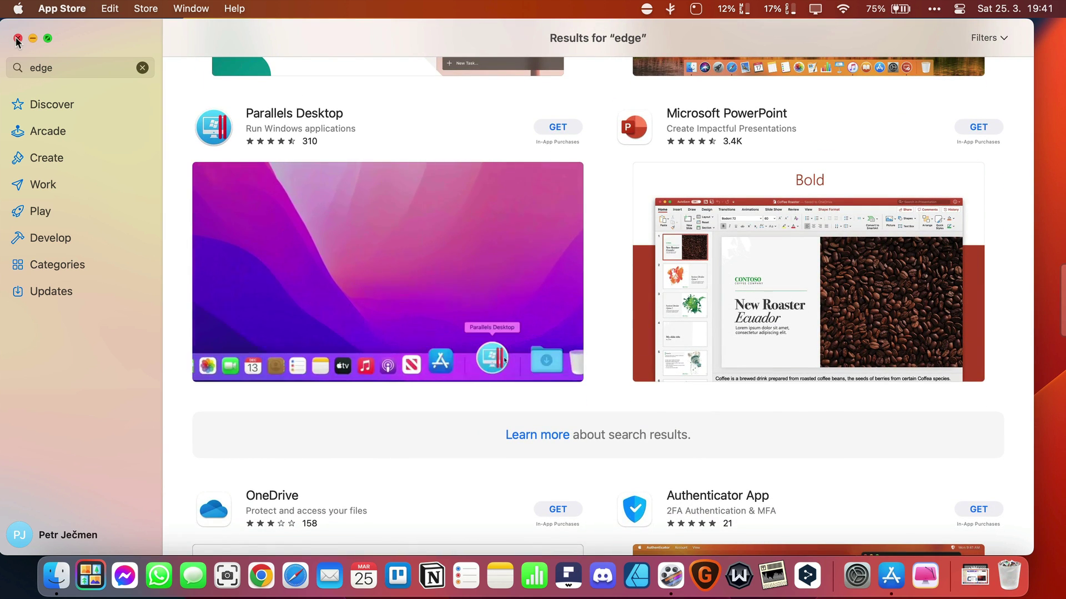
Step: Close the App Store and load the Microsoft Edge Insider site in a new Safari window
click(17, 38)
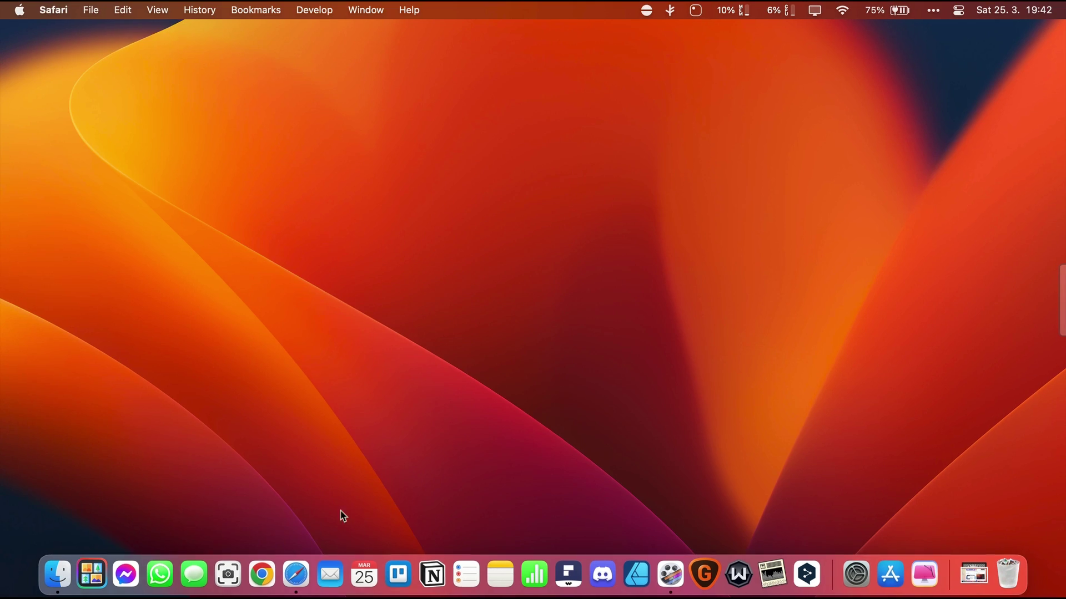
click(296, 575)
text(http://microsoftedgeinsider.com/)
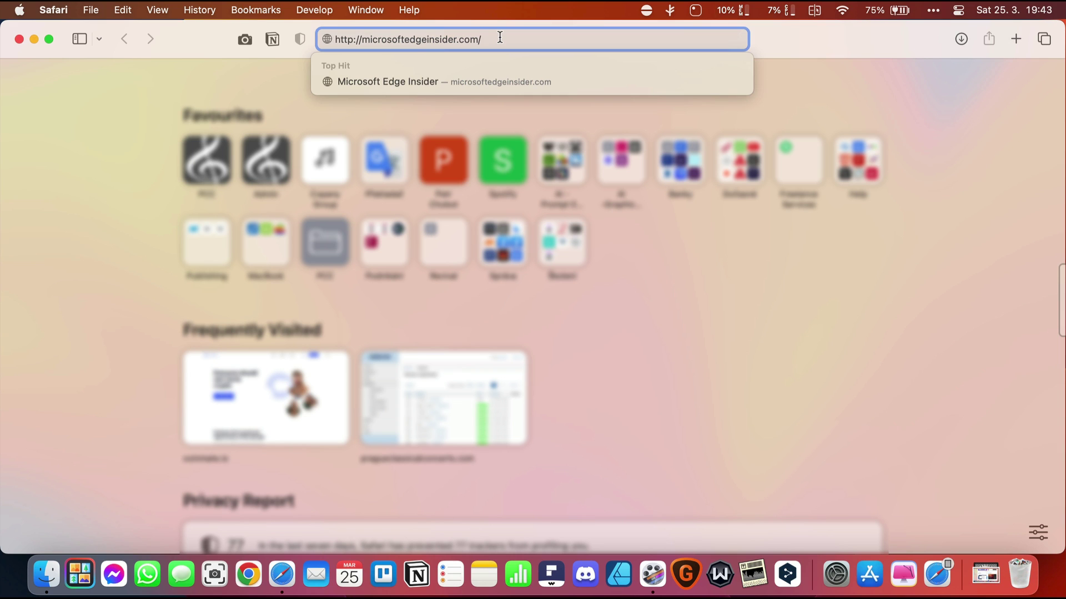
key(Return)
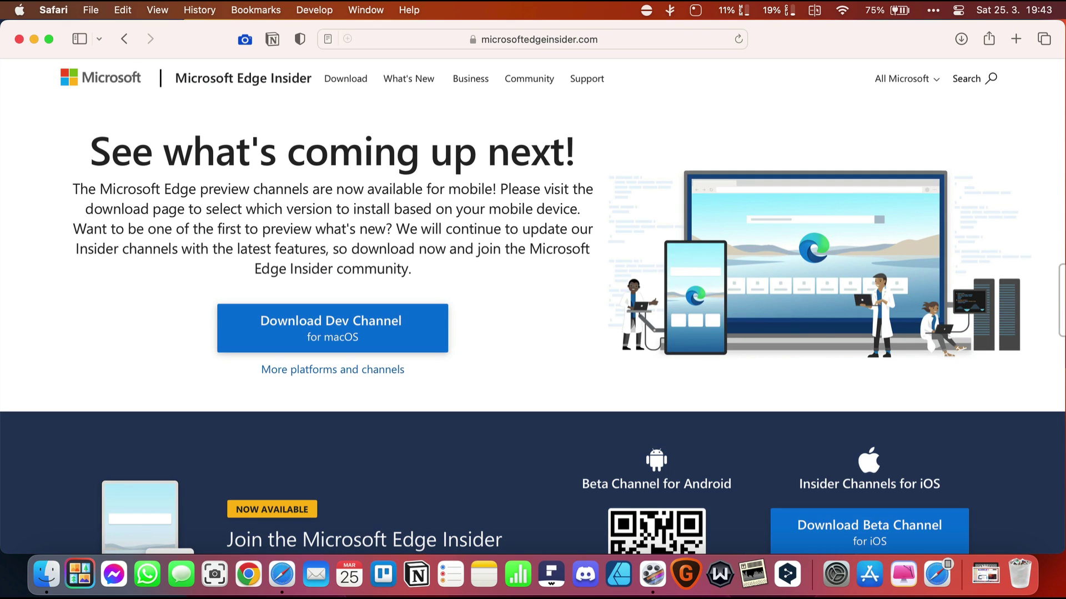
Step: Go to the Edge Insider channels download page and scroll to the Beta Channel
scroll(514, 345, down, 10)
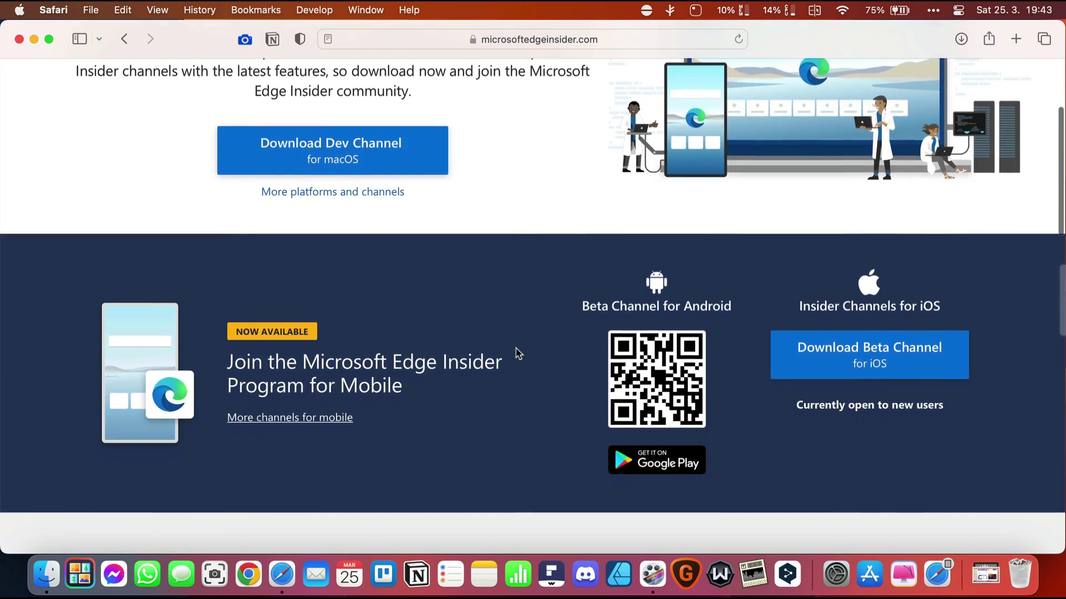
scroll(516, 349, down, 5)
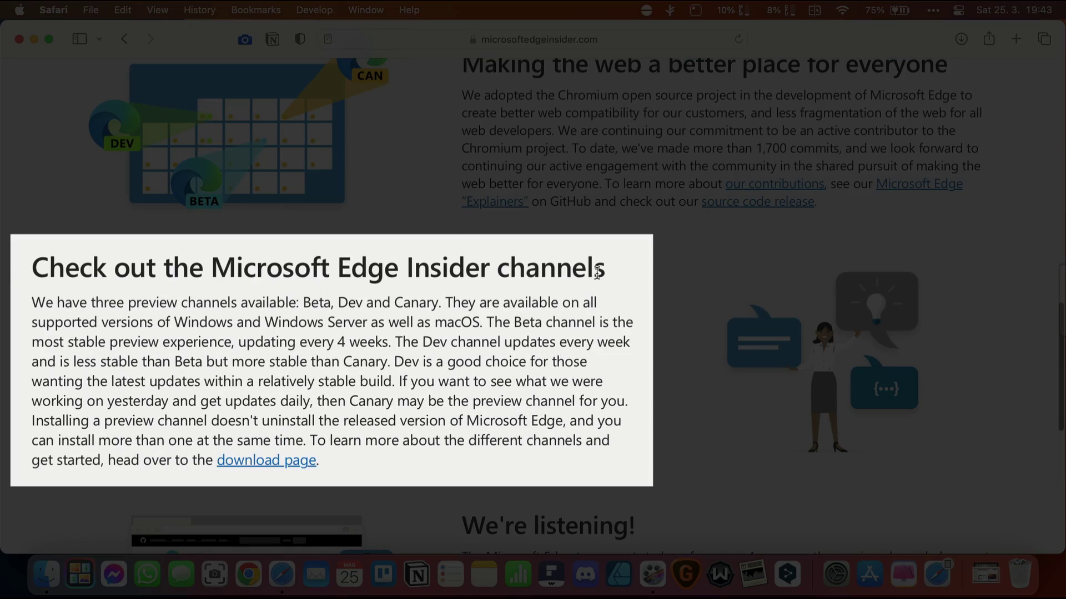
click(298, 462)
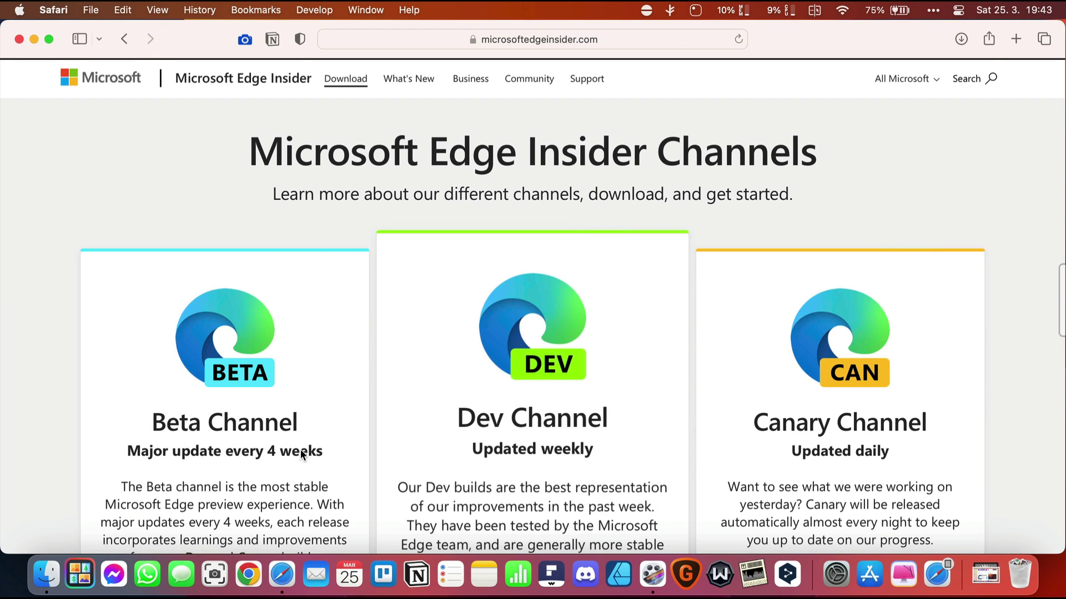
scroll(302, 454, down, 5)
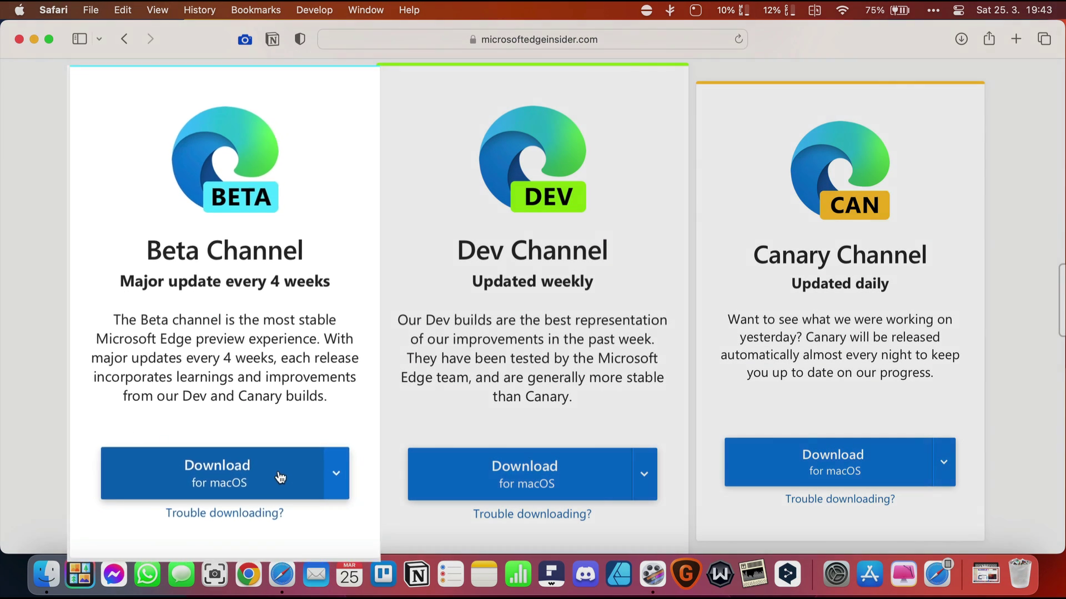
Step: Download Edge Beta for Mac with Apple chip, opting in to diagnostic data and accepting the license
click(281, 478)
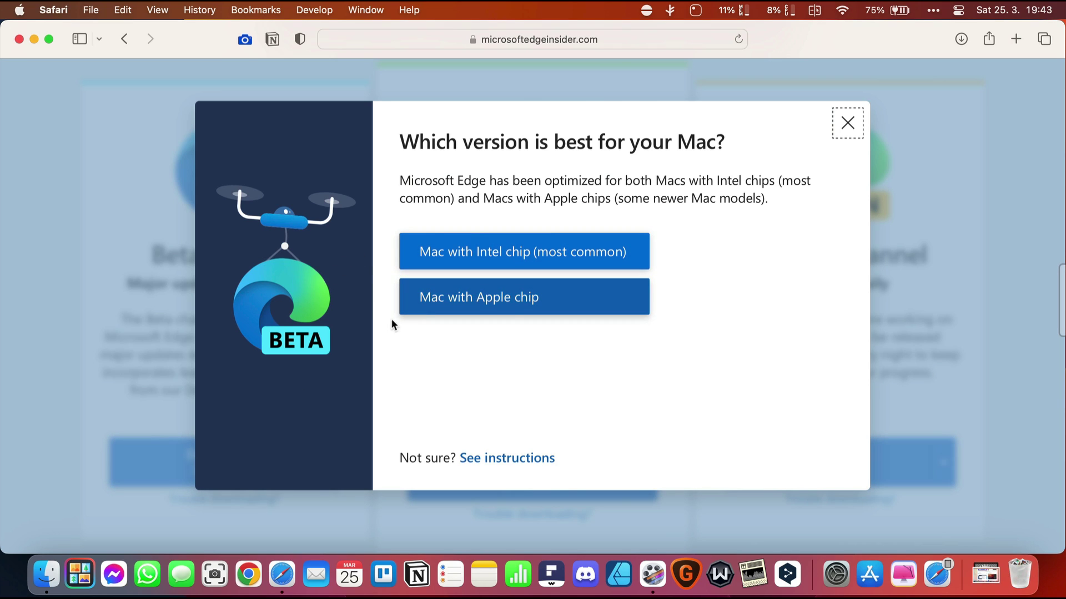
click(481, 303)
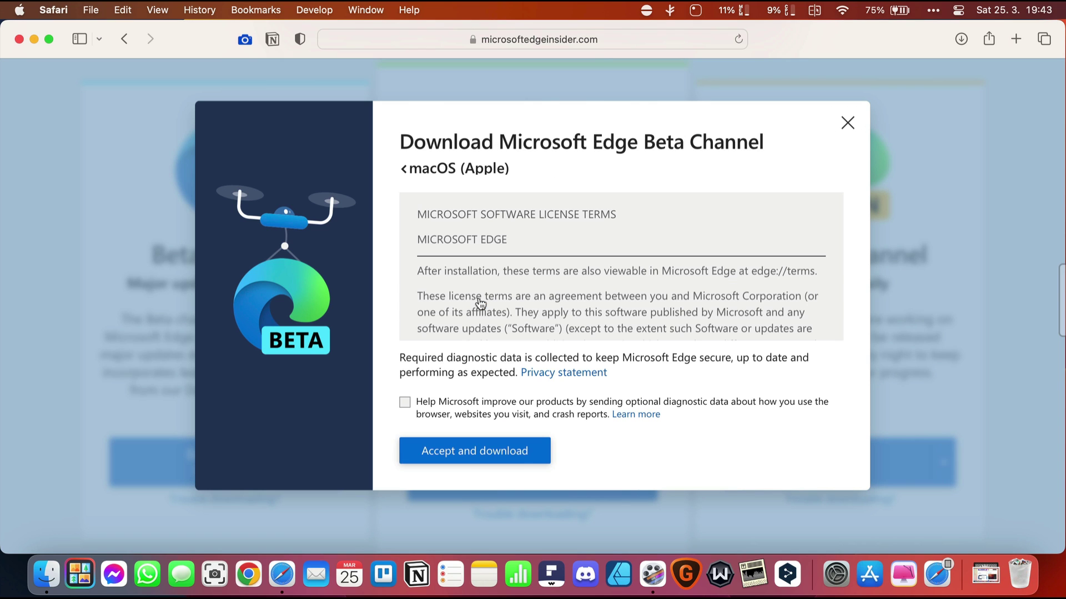
click(405, 403)
click(465, 461)
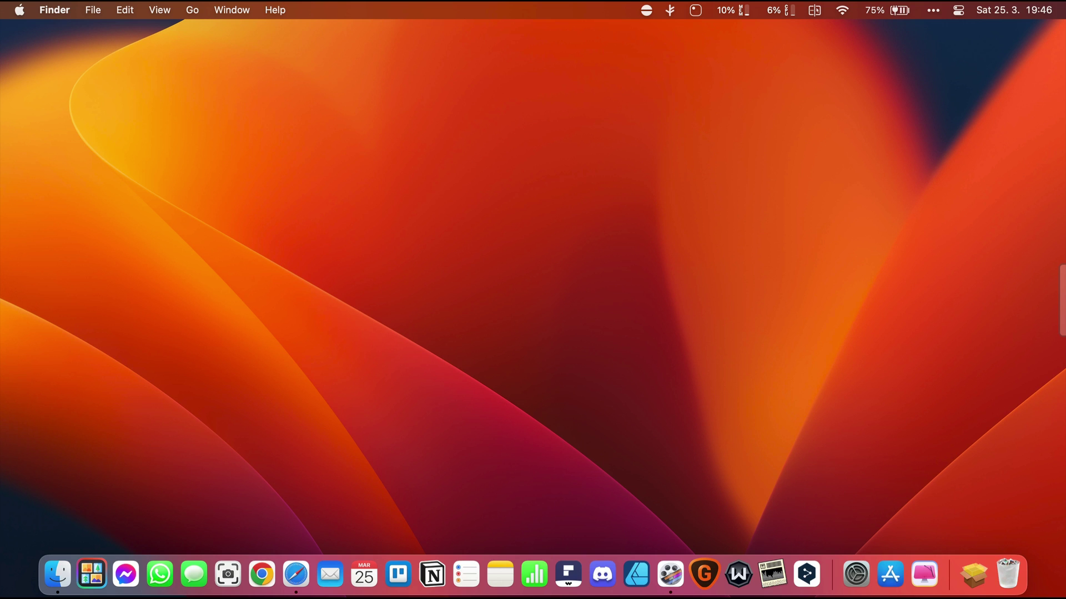
Step: Launch the MicrosoftEdgeBeta package from Downloads and continue past the installer introduction
click(58, 578)
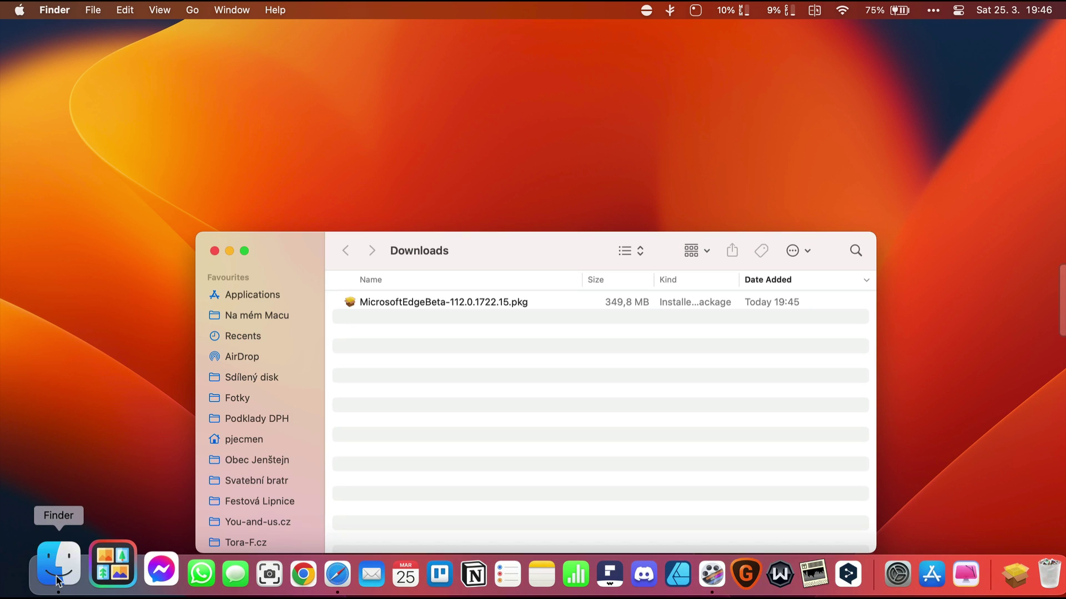
double_click(387, 301)
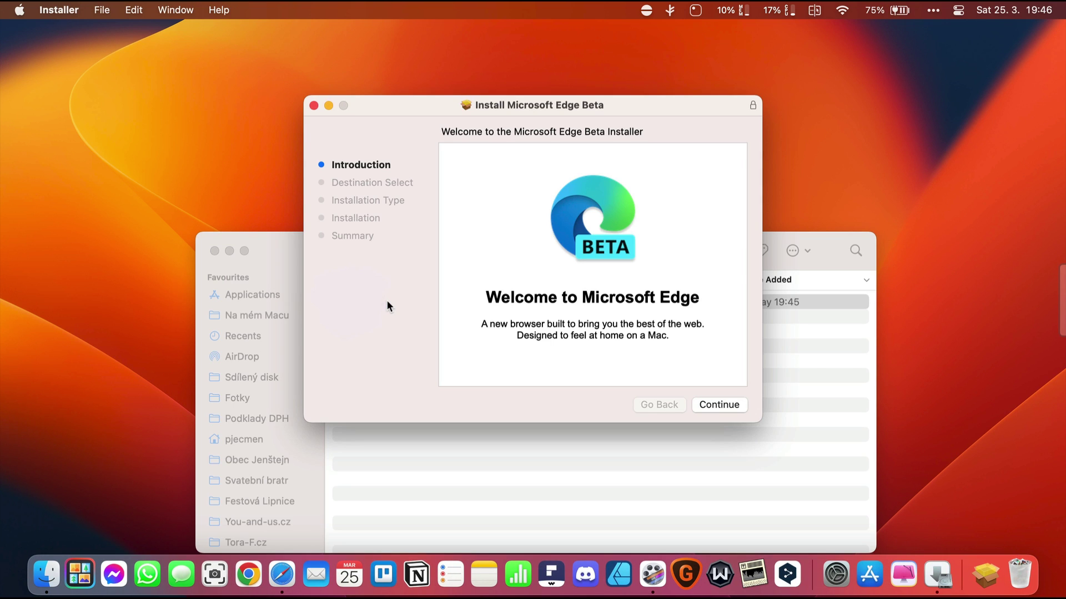
click(727, 405)
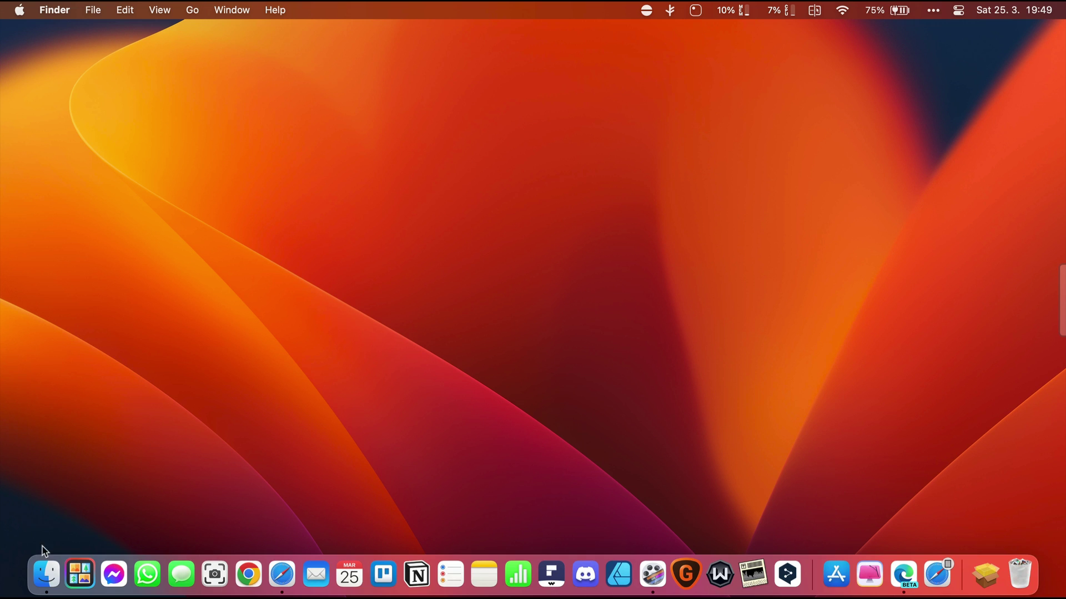
Step: Launch Microsoft Edge Beta from Applications and open the Bing chat sidebar
click(42, 579)
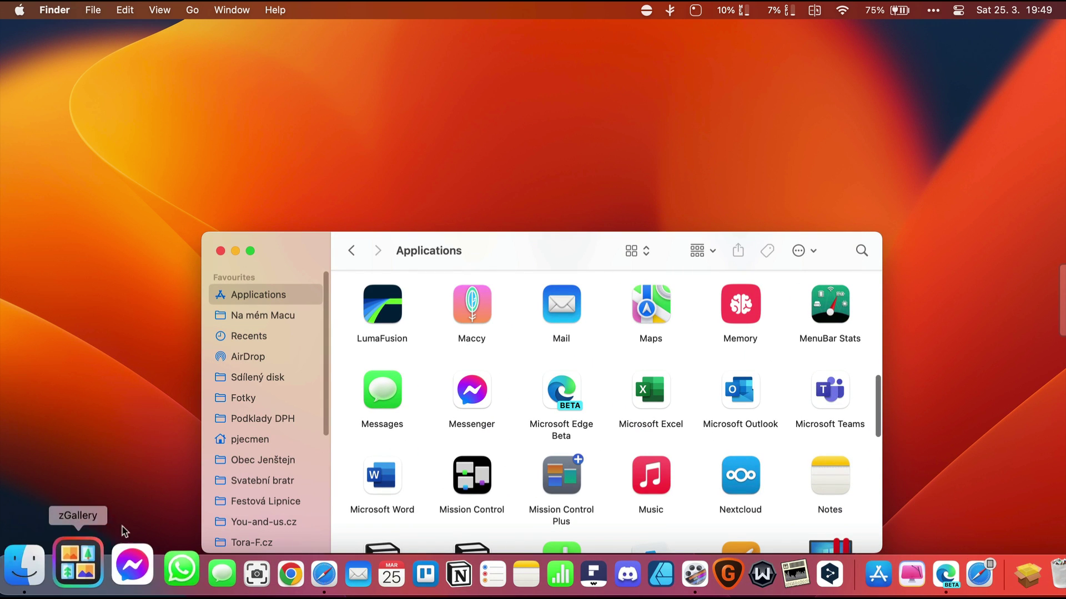
click(563, 405)
double_click(563, 405)
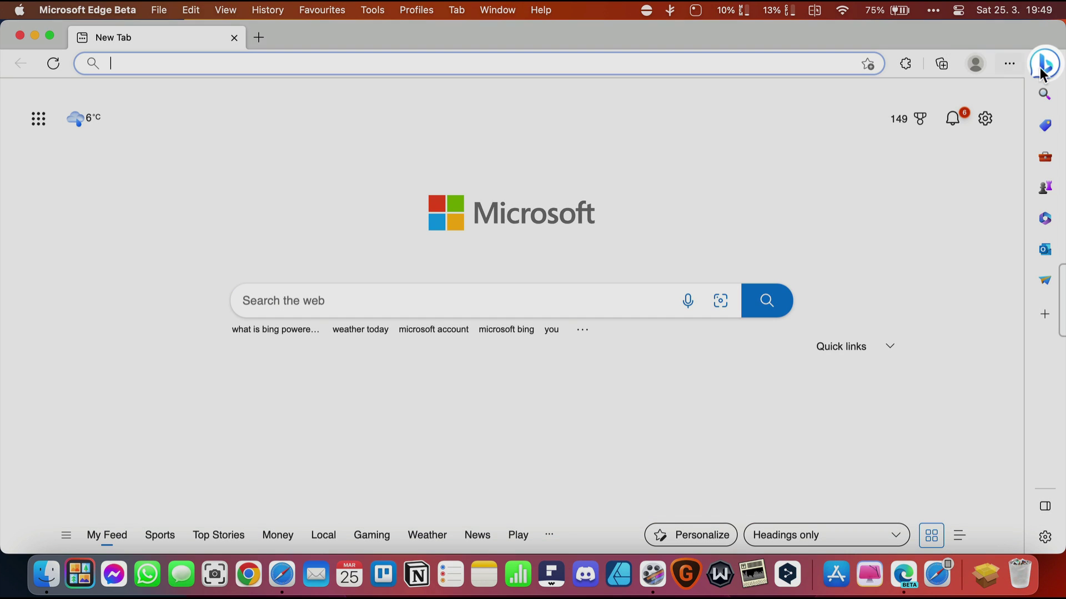
click(1042, 65)
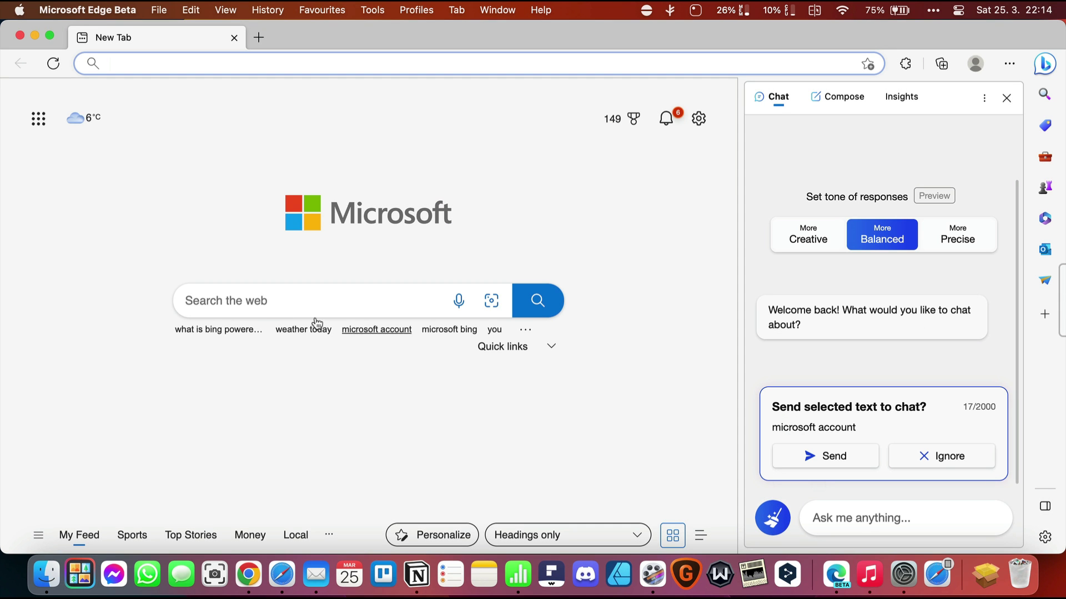
Step: Search the web for 'microsoft account', then swap that tab for a fresh new tab
click(272, 302)
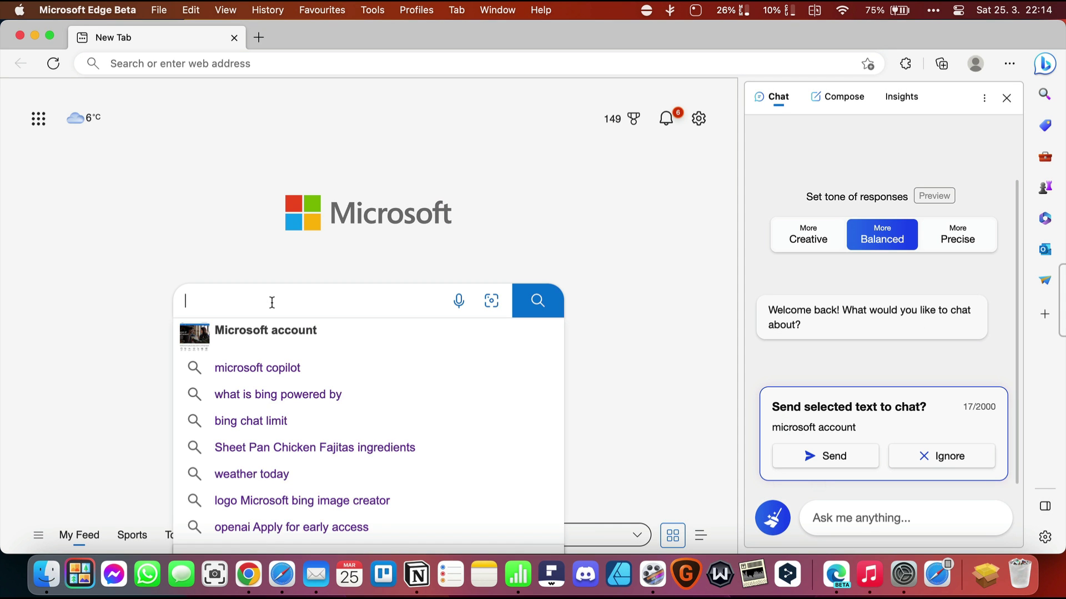
text(microsoft account)
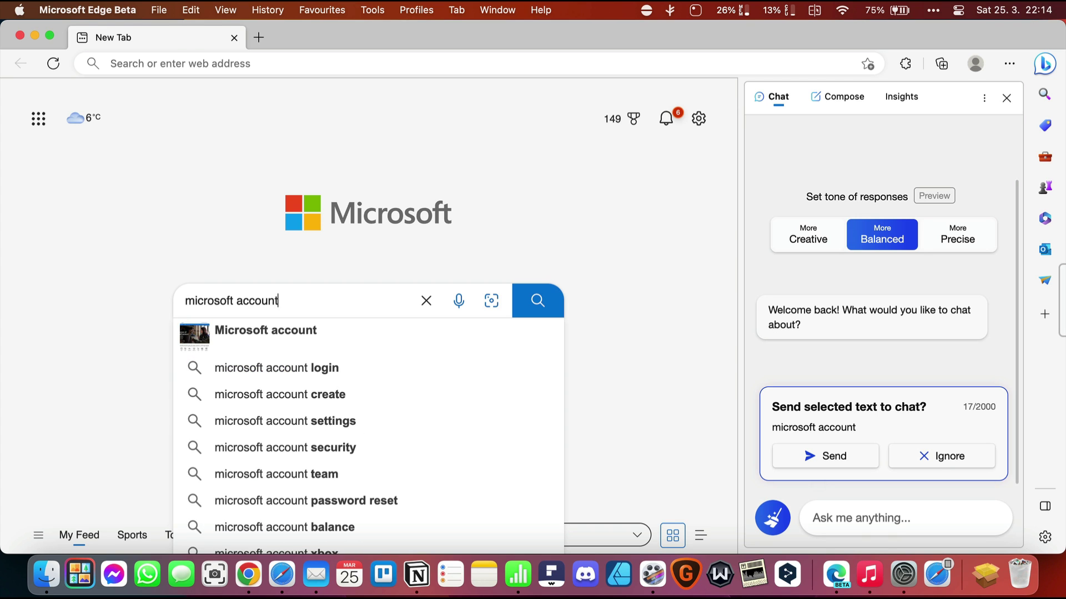
key(Return)
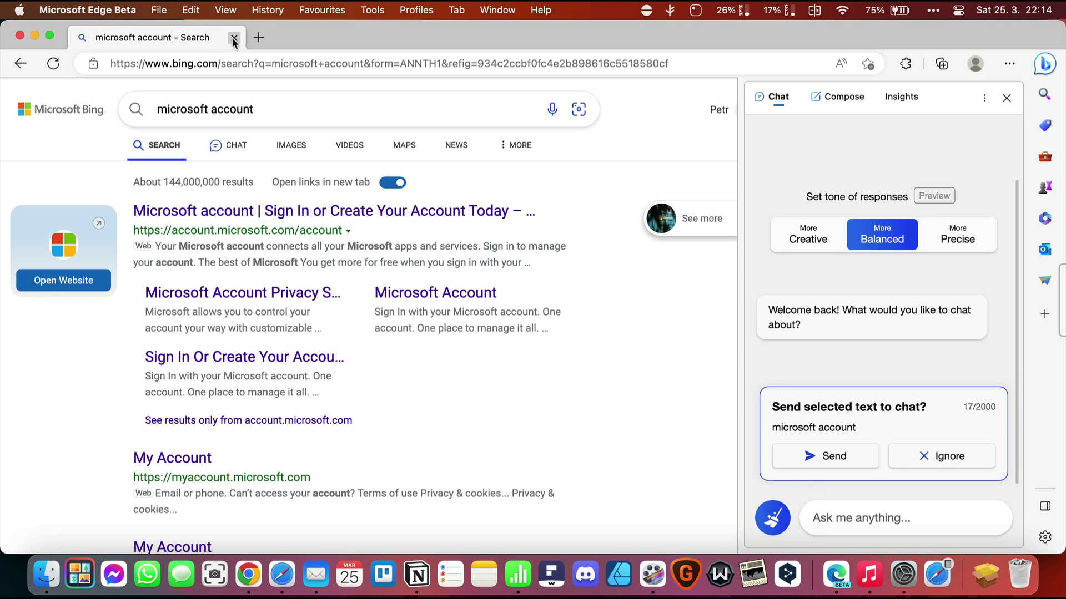
click(258, 37)
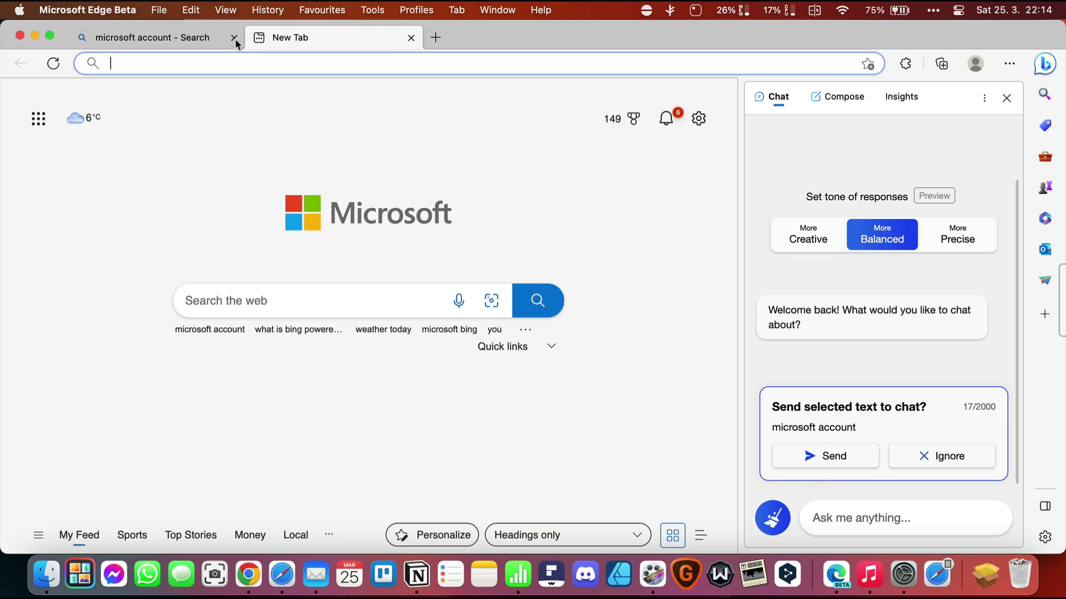
click(234, 38)
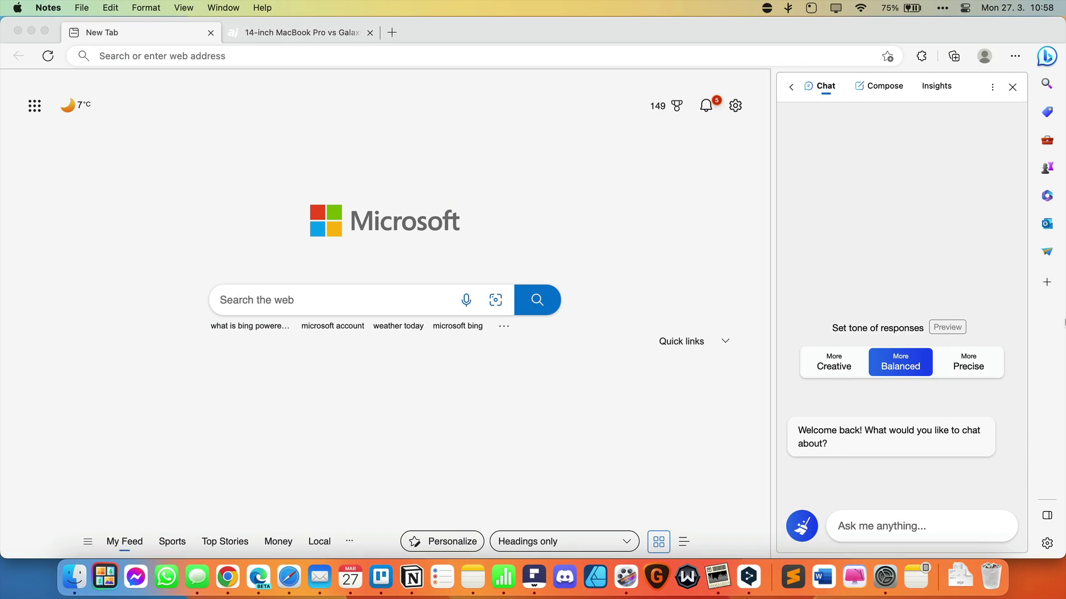
Step: Ask the Bing sidebar chat 'What day is it?'
click(915, 525)
text(What )
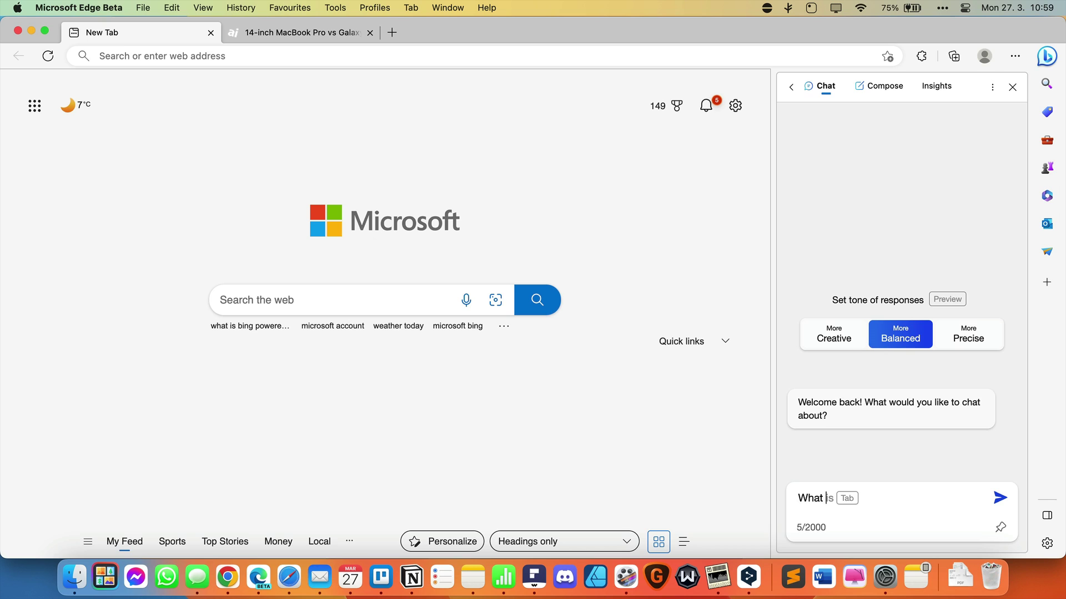
text(day is it?)
key(Return)
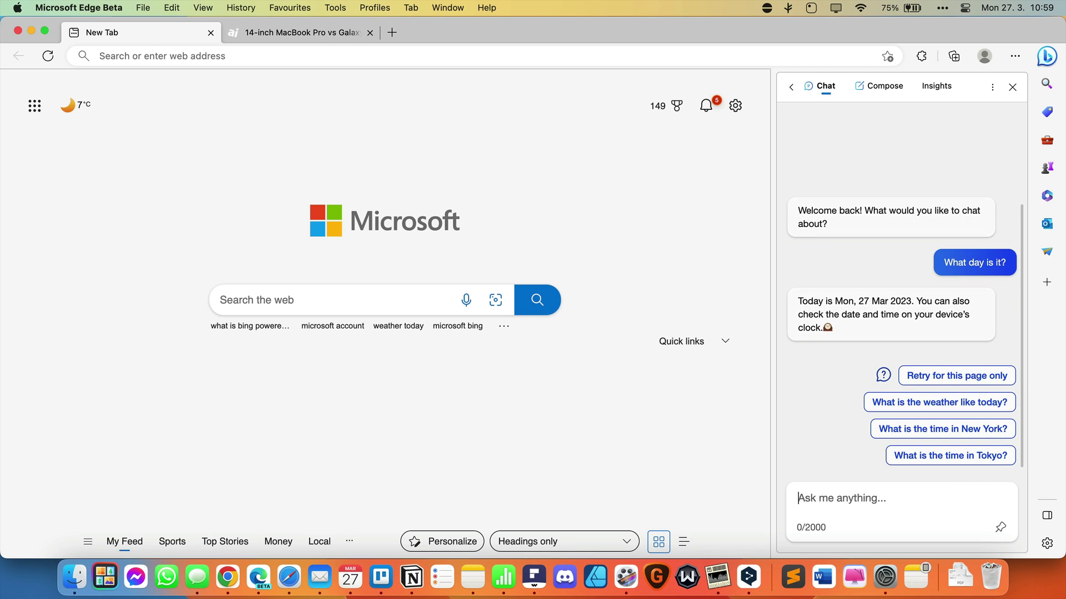
Step: Send Bing chat the question 'What movie won the Oscar this year?'
text(What )
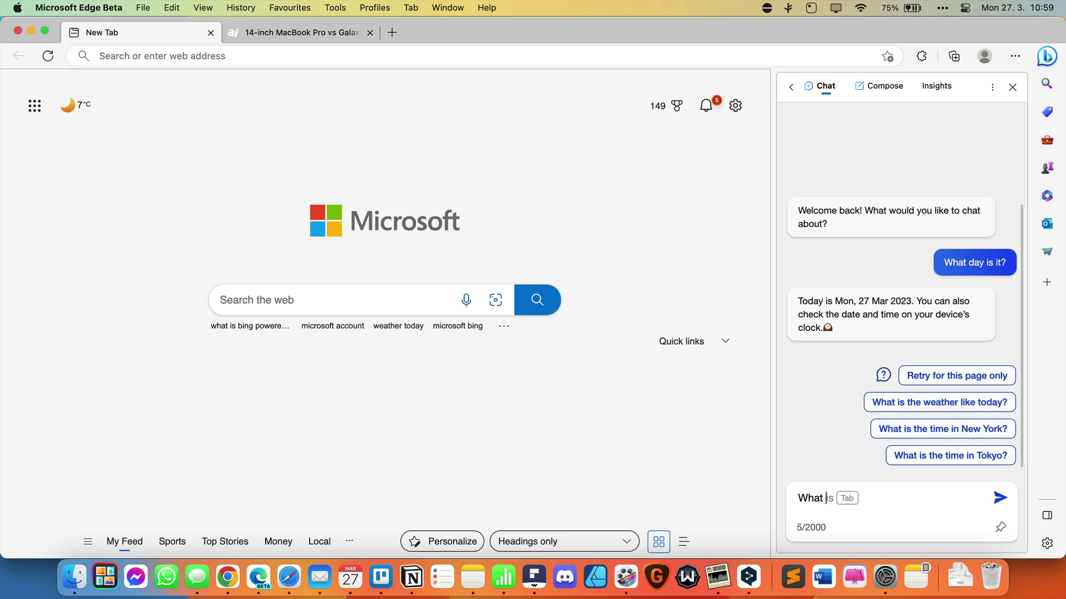
text(movie won the Oscar this year)
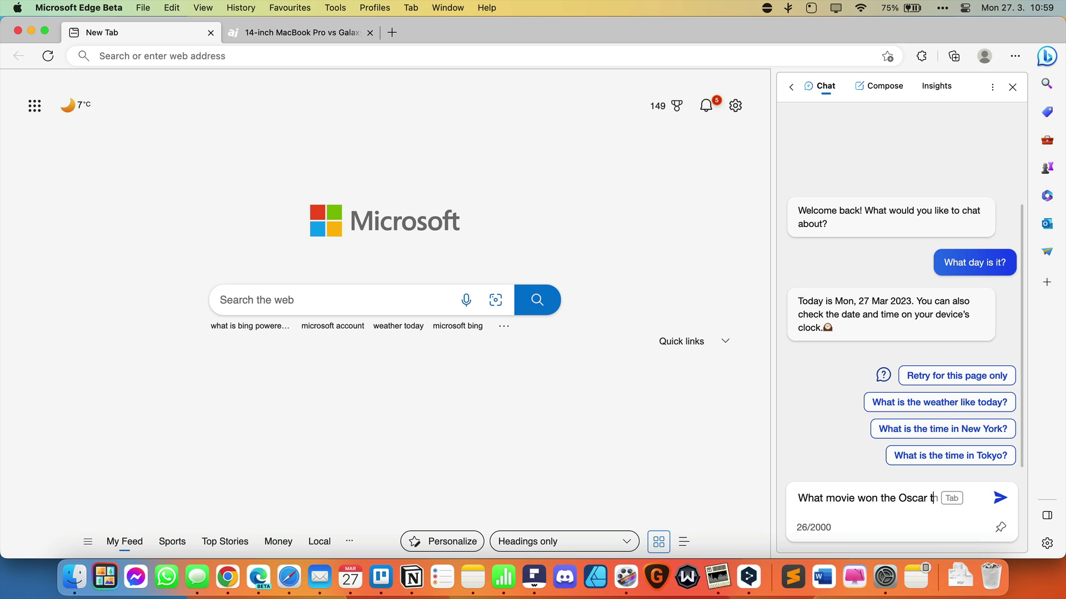
text(?)
key(Return)
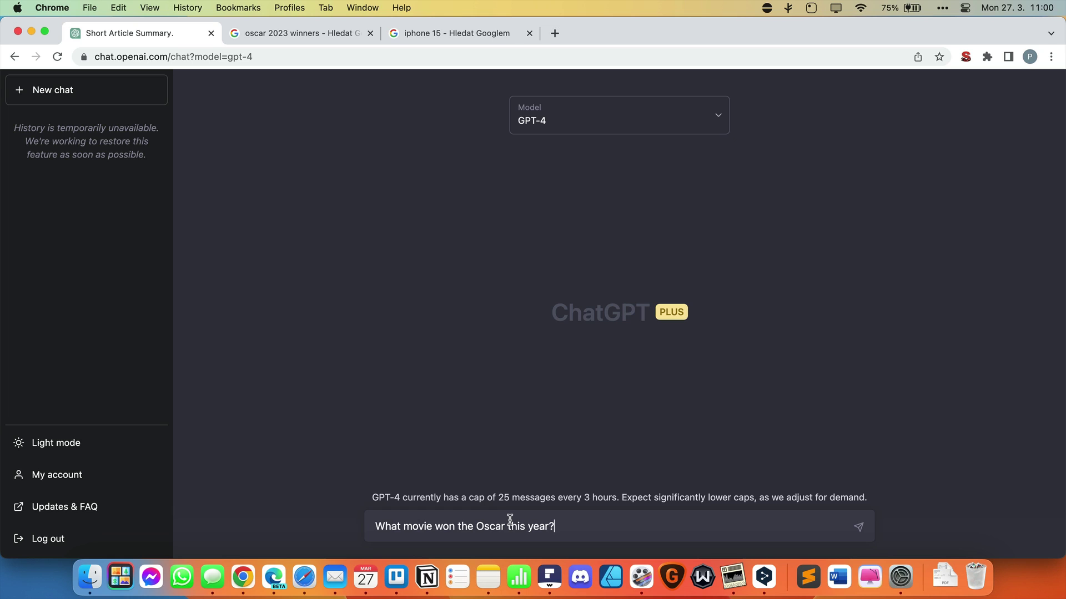
Step: Submit the Oscar question to ChatGPT on GPT-4
key(Return)
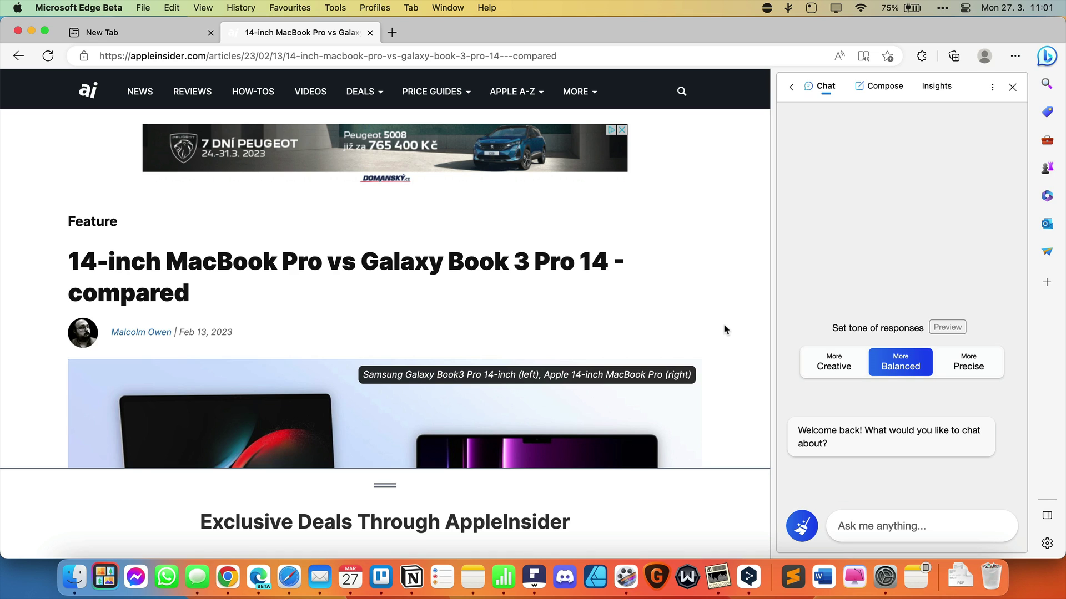
Step: Scroll through the AppleInsider MacBook Pro vs Galaxy Book 3 Pro 14 specs and back to the title
scroll(724, 329, down, 10)
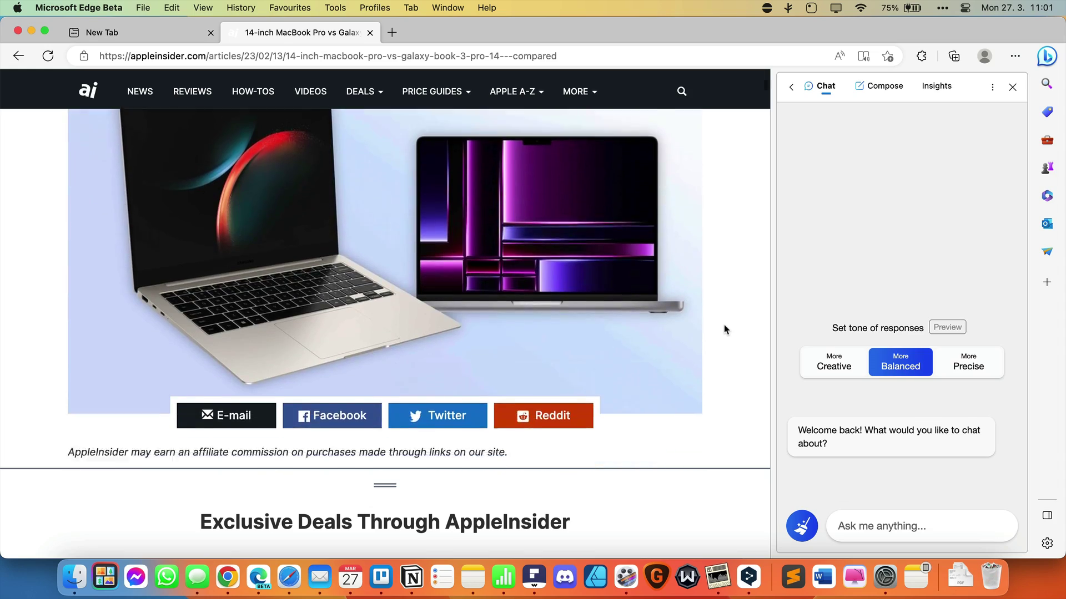
scroll(724, 329, down, 15)
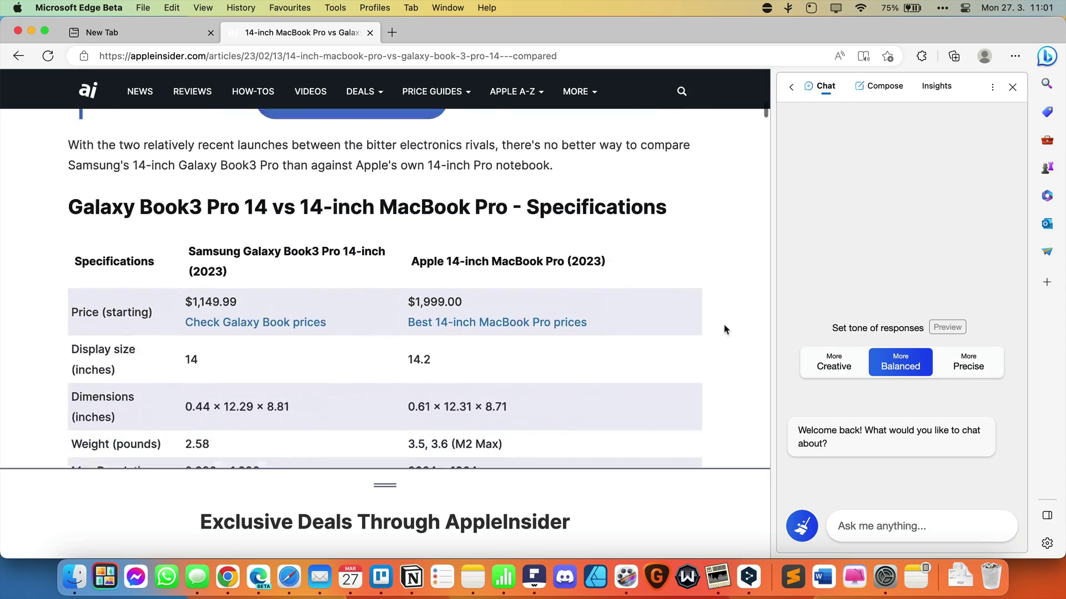
scroll(724, 330, down, 15)
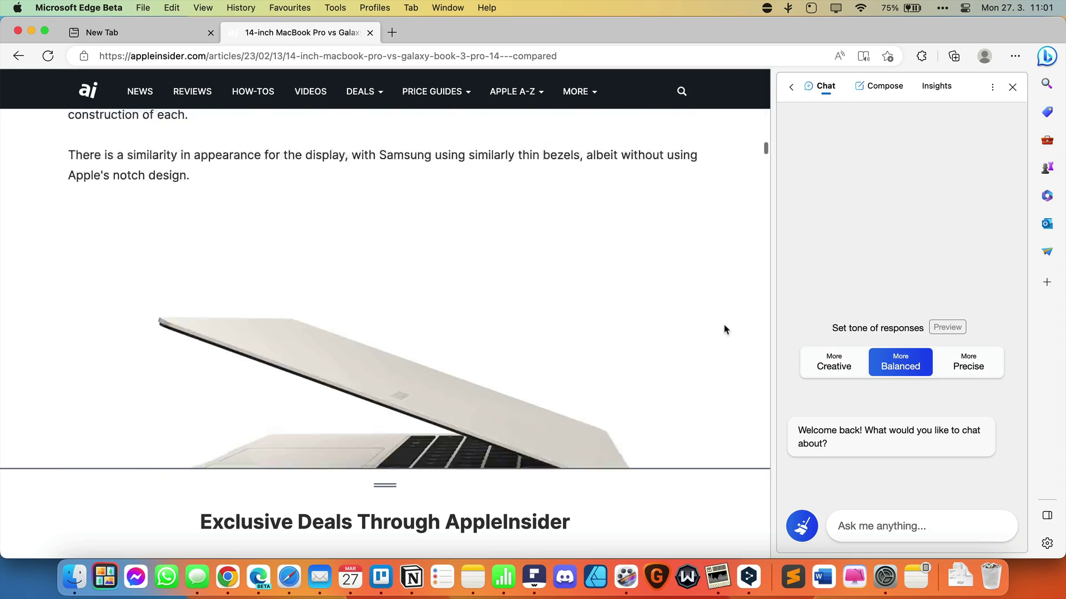
scroll(724, 330, up, 20)
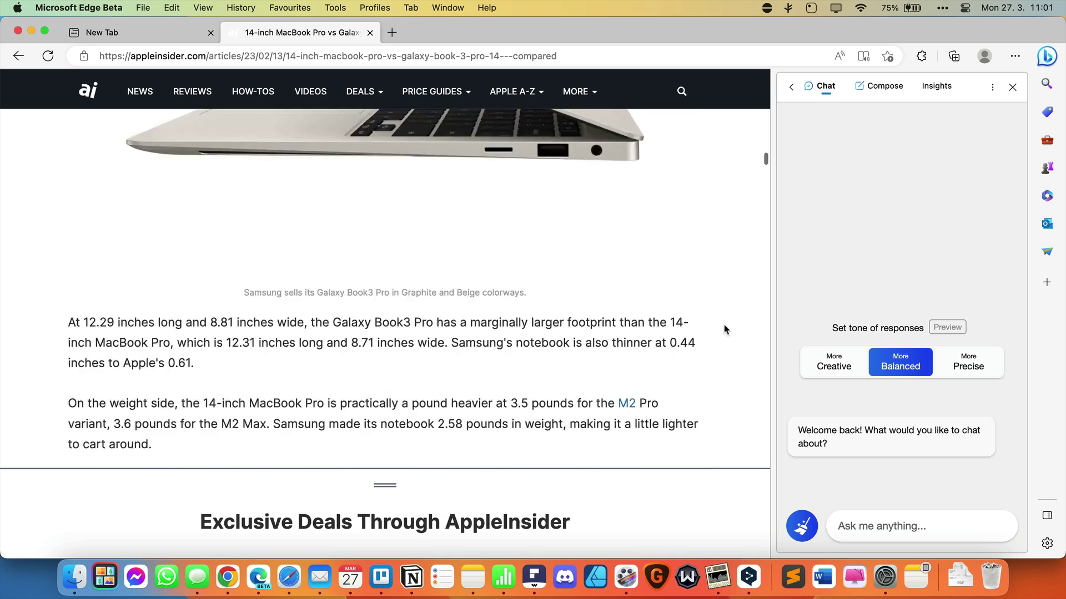
Step: Ask Bing chat 'Can you write a short summary of this article?'
click(867, 521)
text(Can you write a)
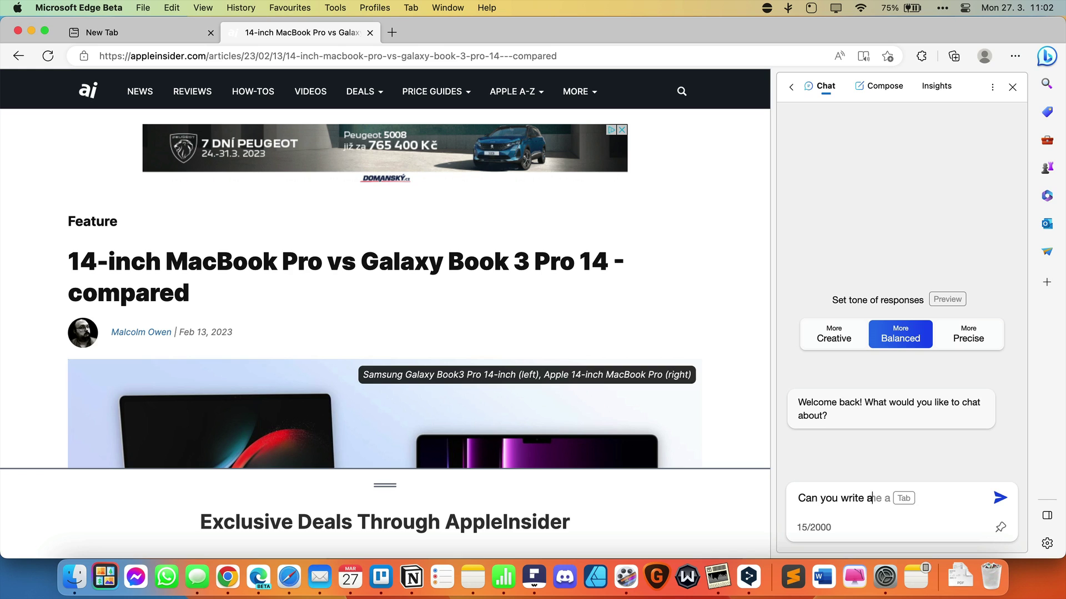
text( short summary of this artic)
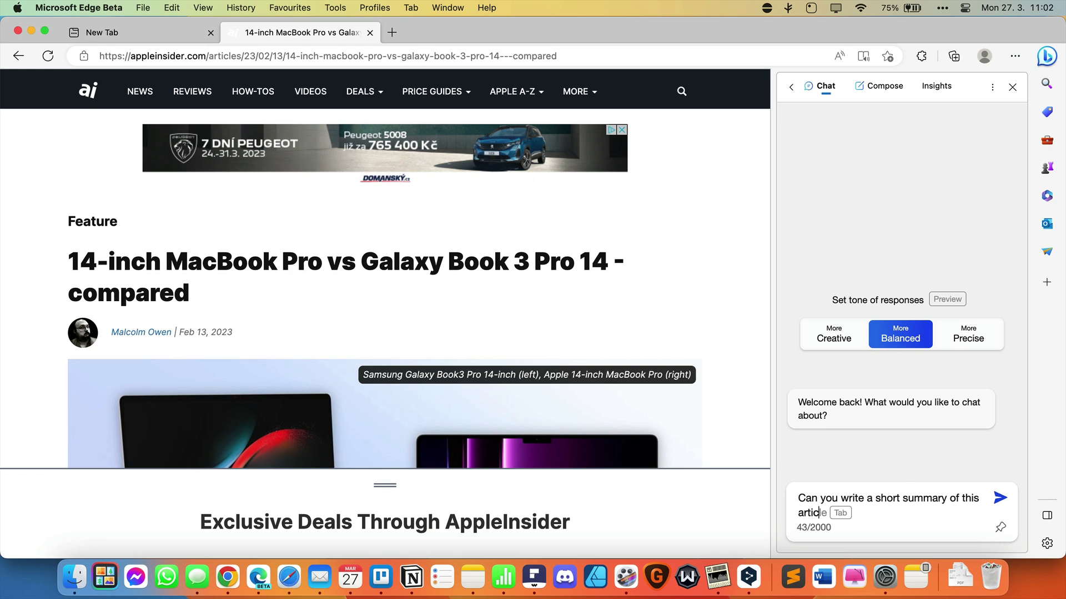
key(Tab)
text(?)
key(Return)
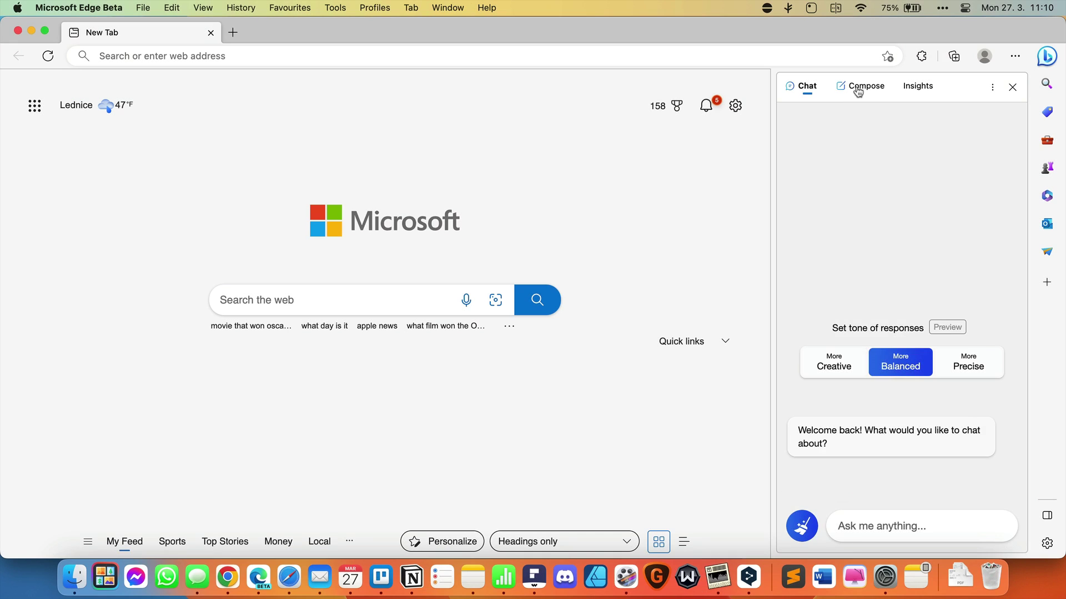
Step: In the sidebar's Compose writer, describe an apology to the customer for the missing order confirmation
click(856, 88)
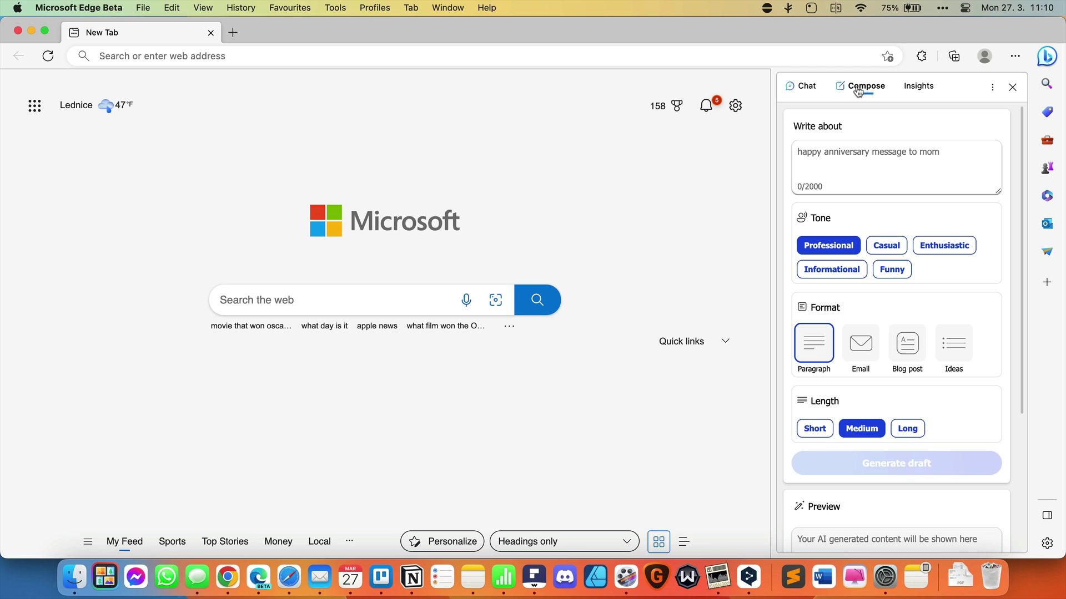
click(810, 151)
text(Write )
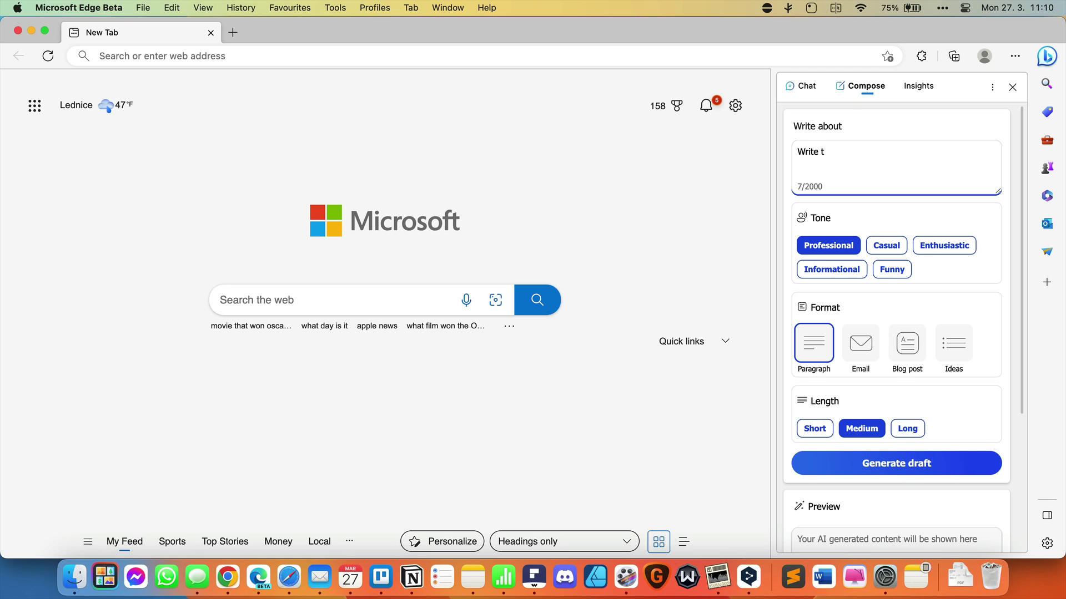
text(to the customer, apologising for not re)
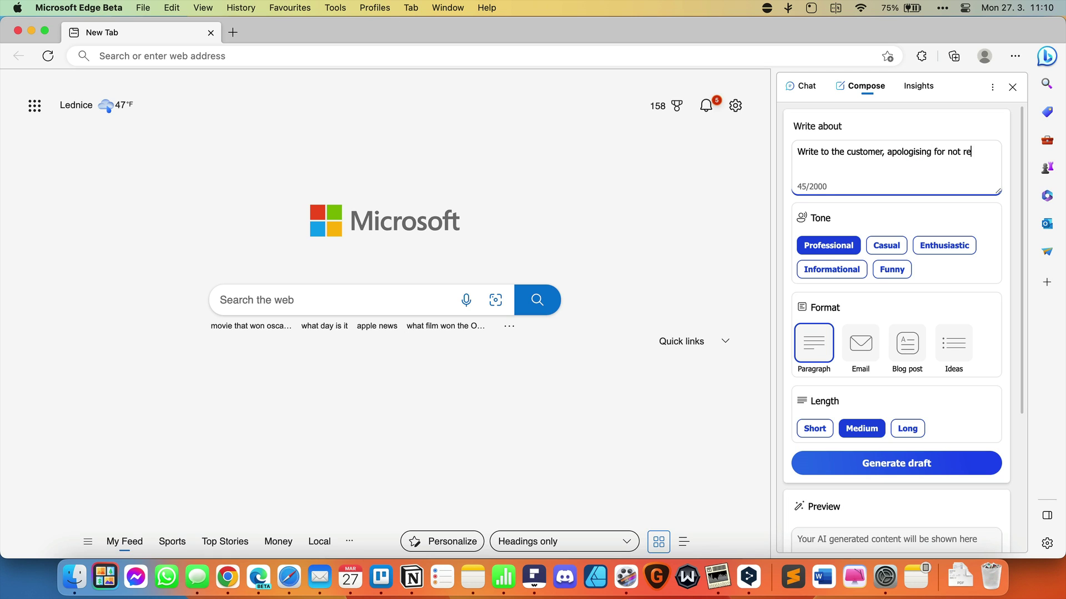
text(ceiving an order confirmation)
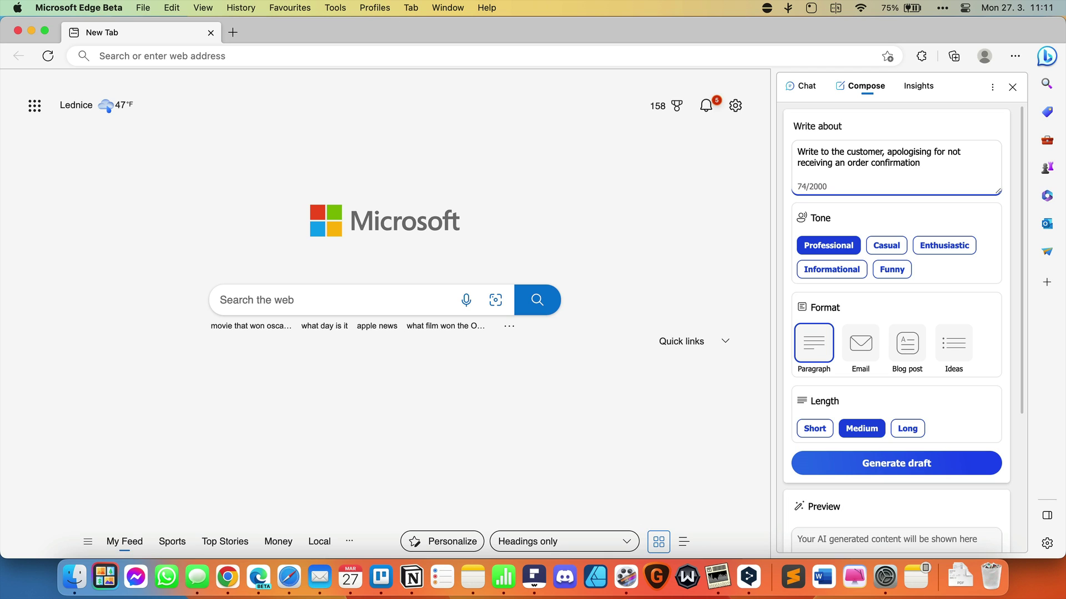
text(, we are already pre)
text(paring the order a)
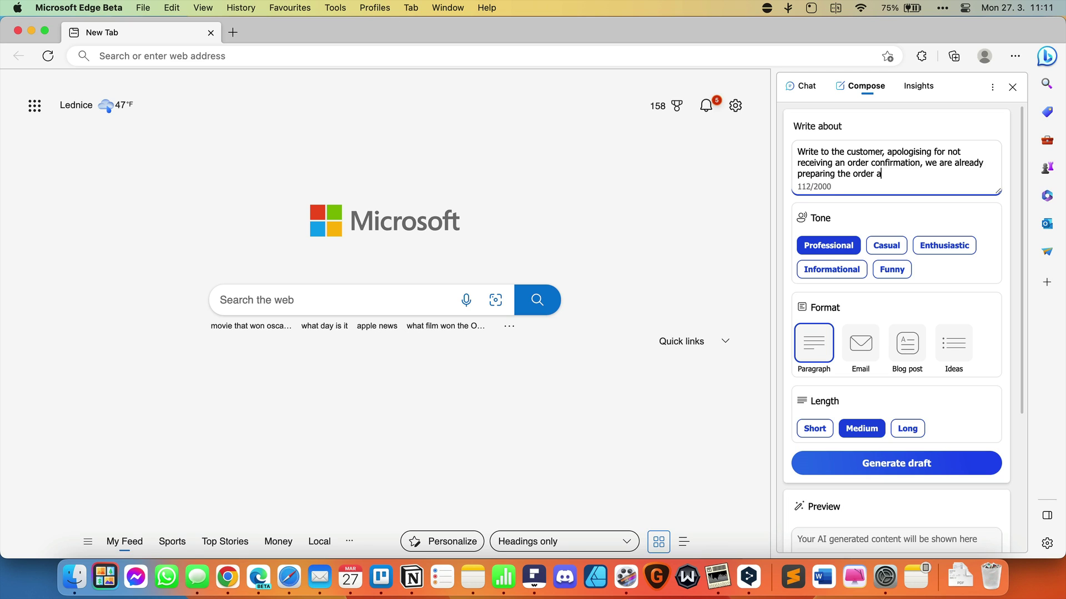
text(nd sending it to his address to)
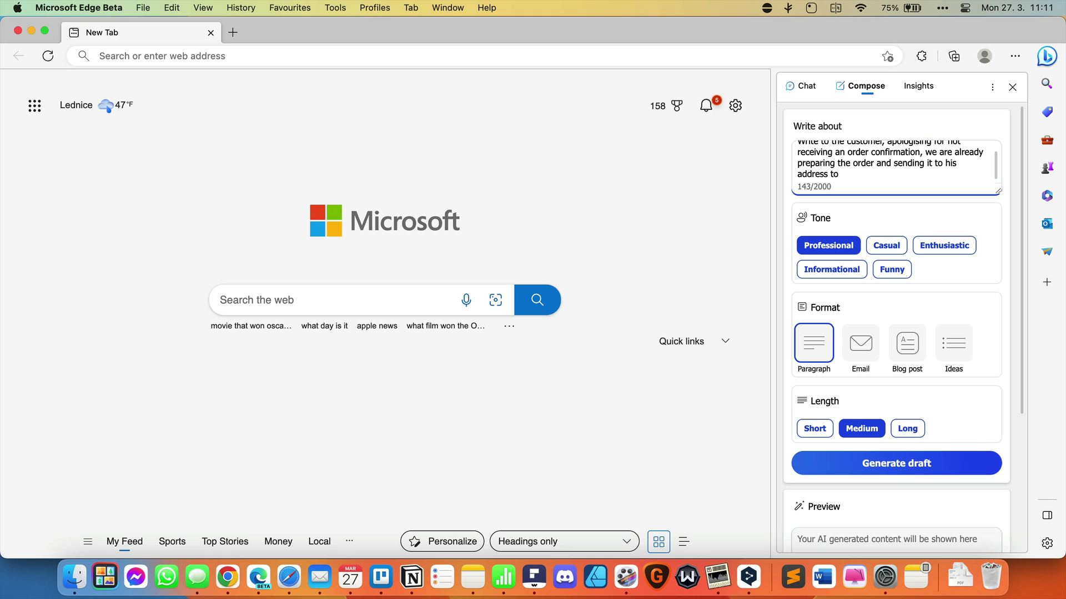
text(morrow.)
Step: Set the Compose format to Email
click(863, 343)
scroll(878, 401, down, 3)
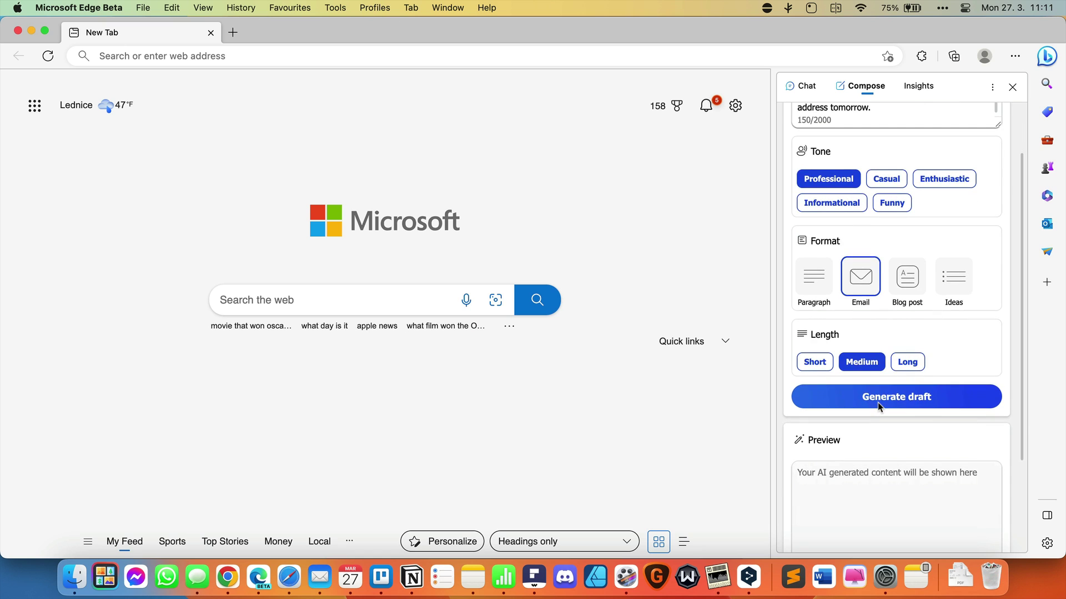
scroll(877, 402, down, 3)
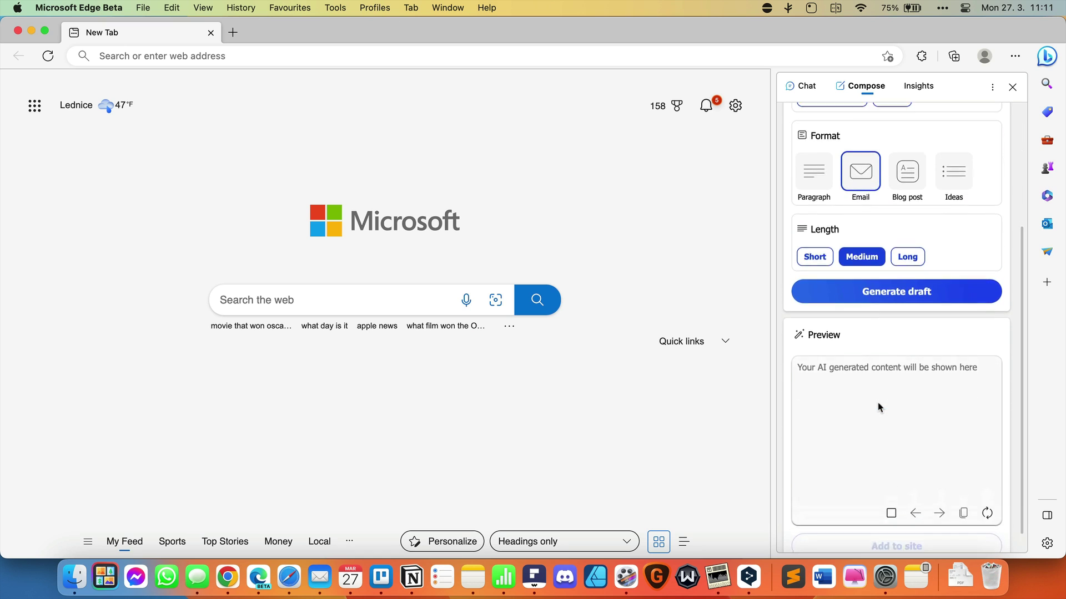
Step: Generate the professional, medium-length apology email draft and read it through in the Preview box
click(876, 324)
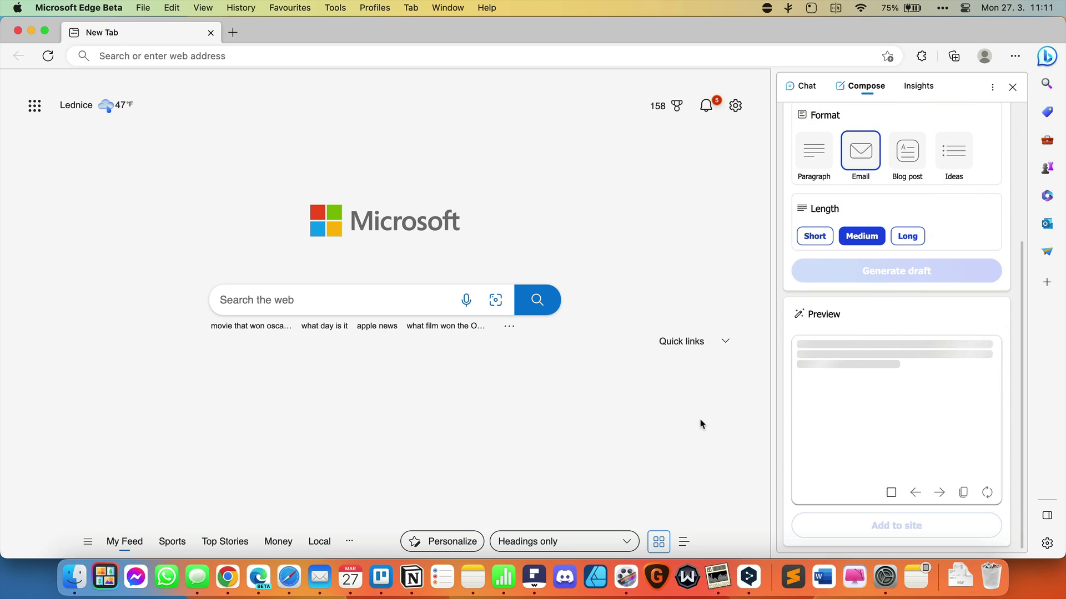
scroll(700, 425, down, 2)
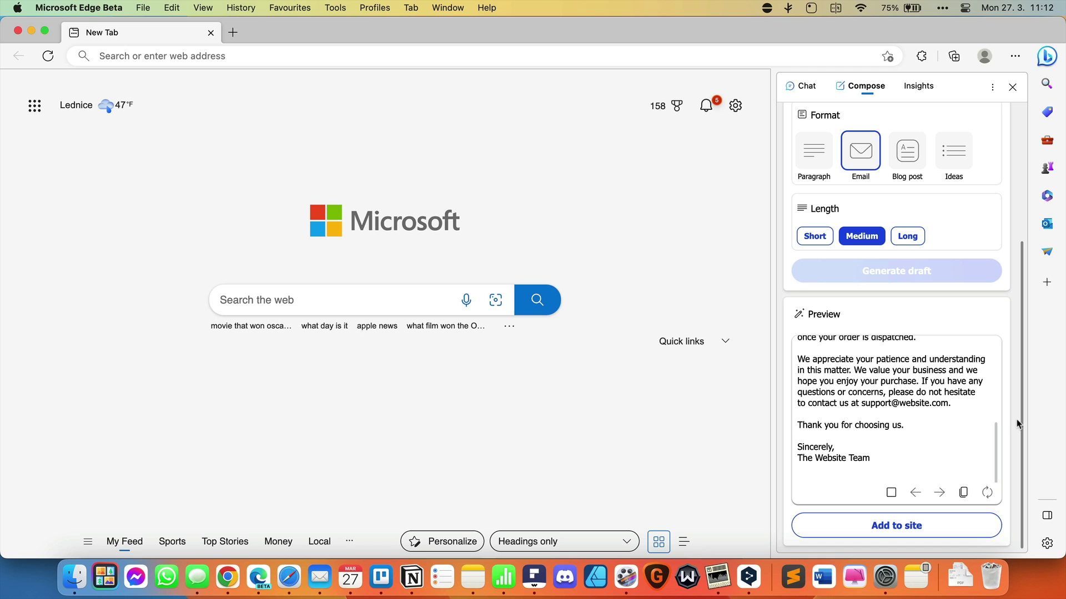
scroll(975, 412, up, 5)
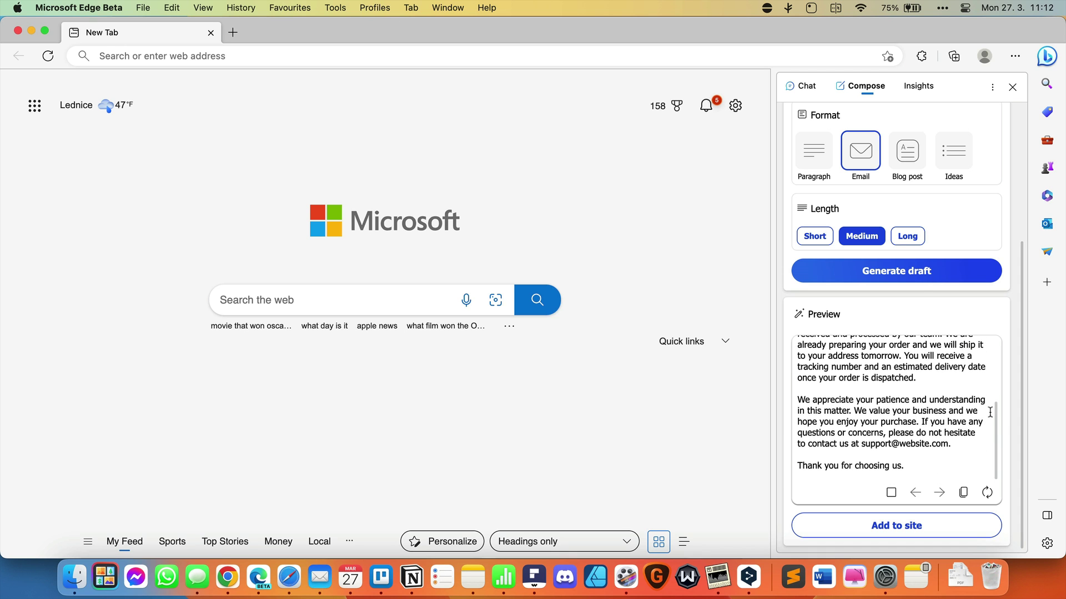
scroll(994, 413, up, 3)
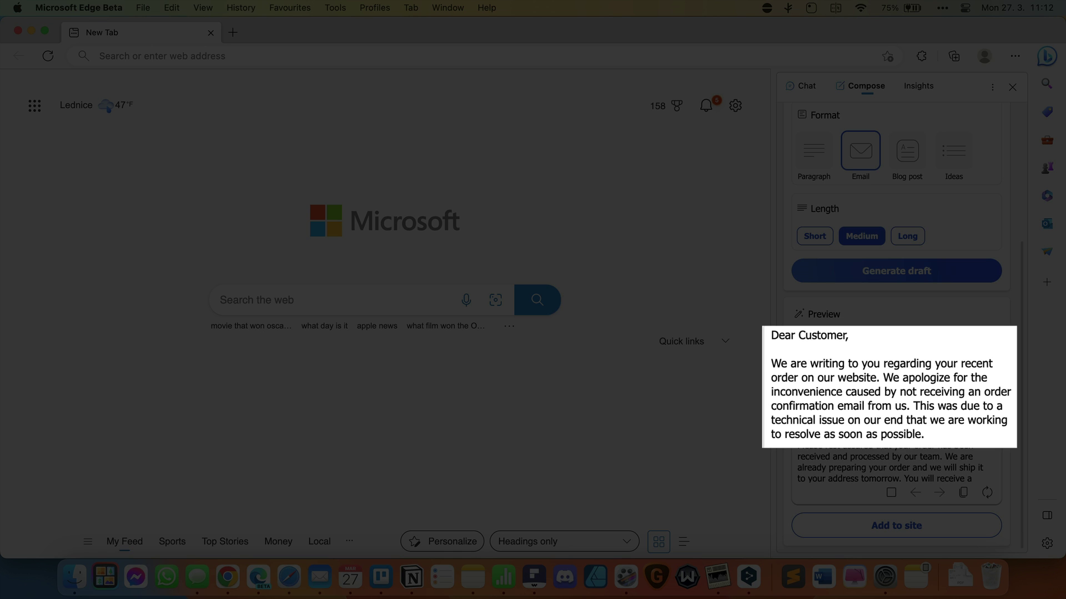
scroll(994, 413, down, 3)
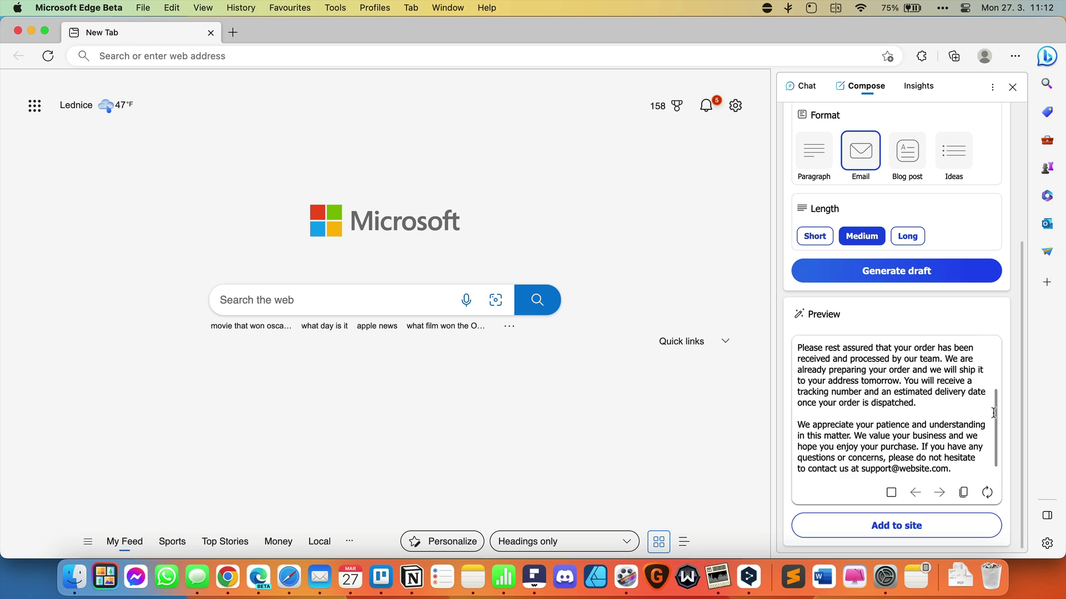
scroll(993, 413, down, 3)
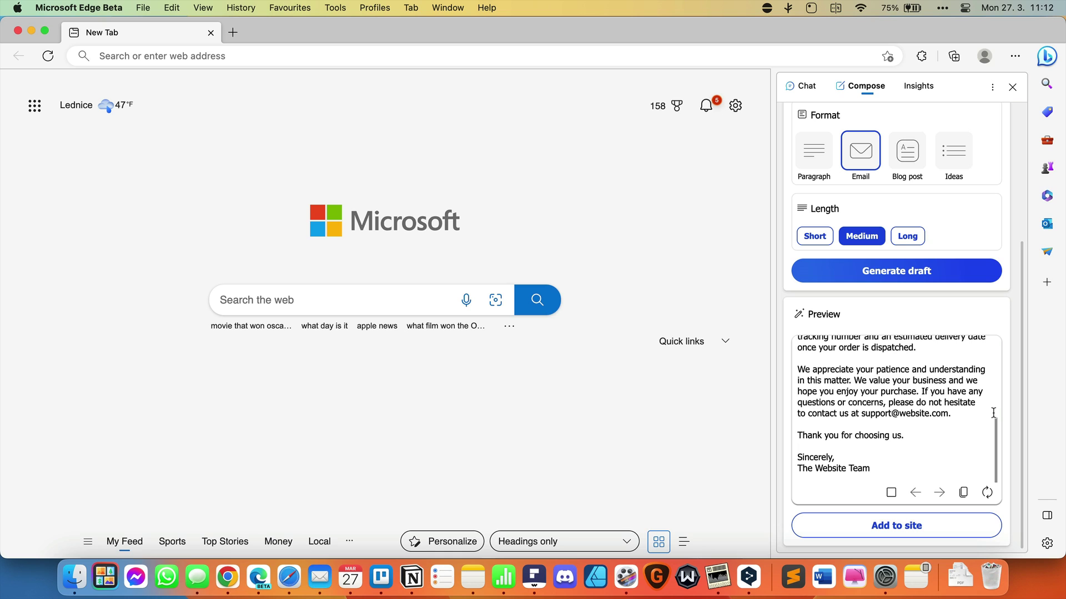
Step: Show the sidebar's Insights, listing suggestions like 'bing chat gpt' and trending searches
click(920, 87)
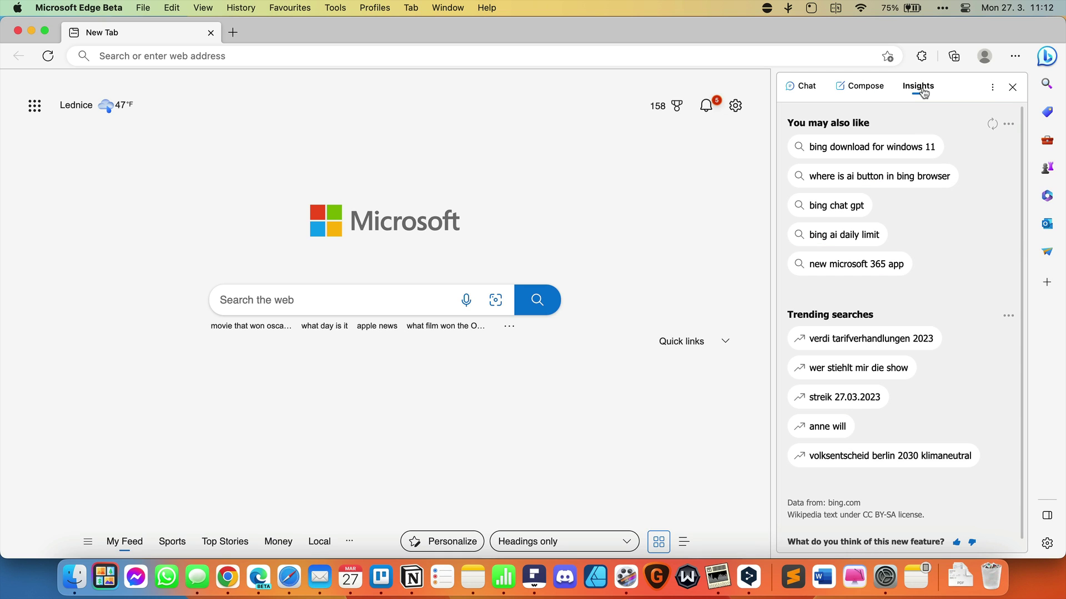